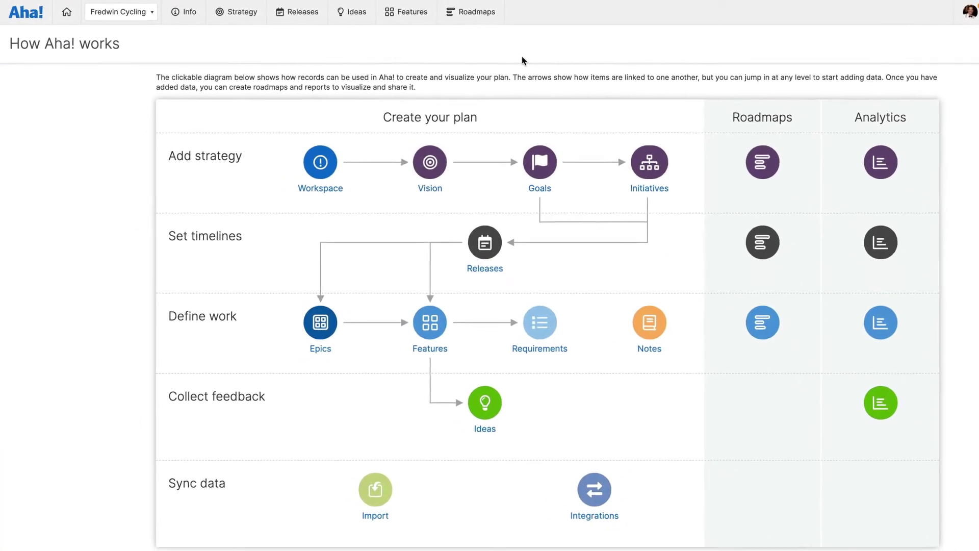
Start a new presentation from Roadmaps > Presentations, opening on an 'Aha! Presentation' title slide.
{"action": "mouse_move", "coordinate": [505, 20]}
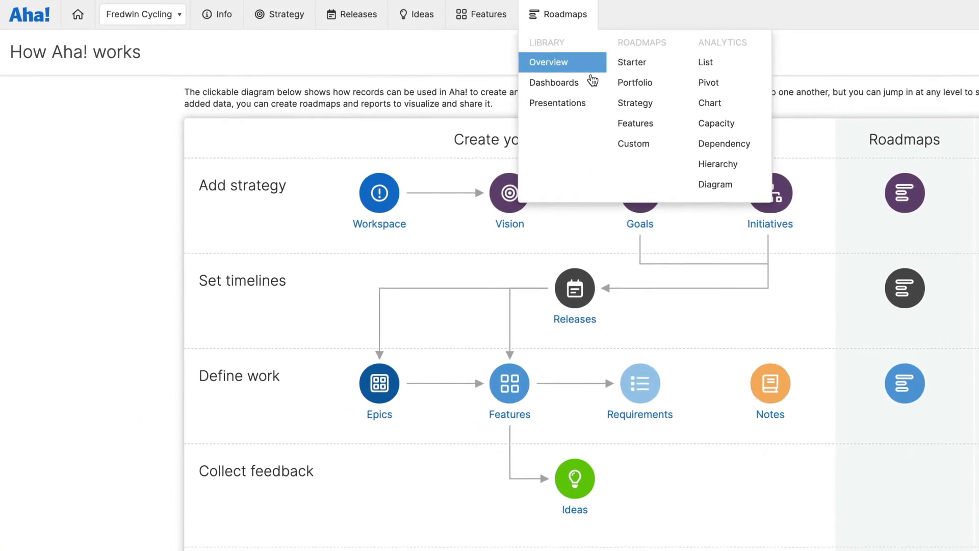
{"action": "left_click", "coordinate": [594, 105]}
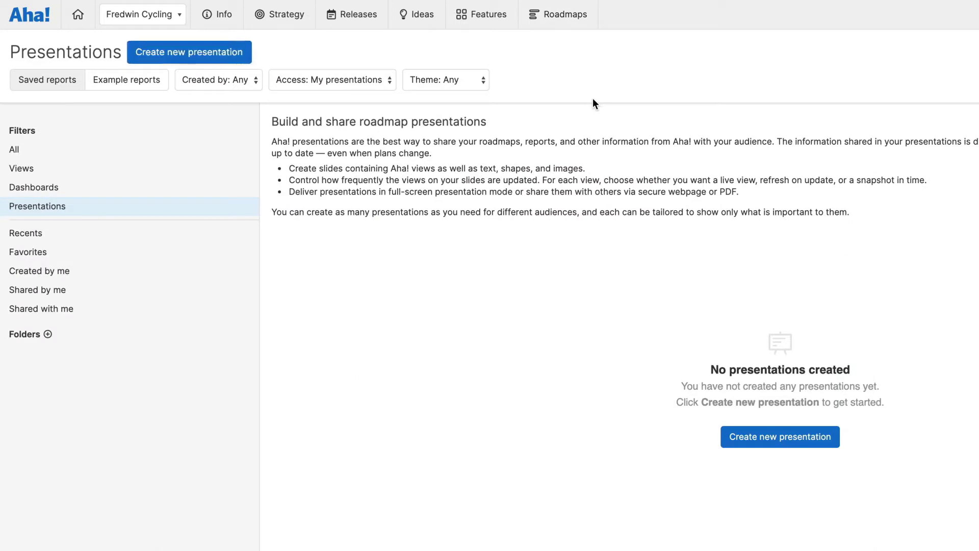
{"action": "left_click", "coordinate": [241, 53]}
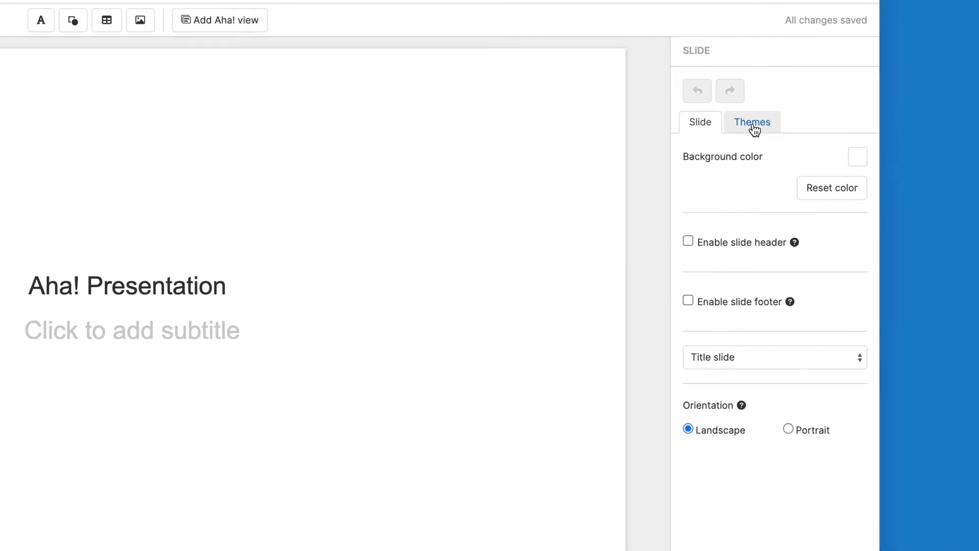
In the theme's title layout, set the title font to 48 and move the title box higher.
{"action": "left_click", "coordinate": [754, 129]}
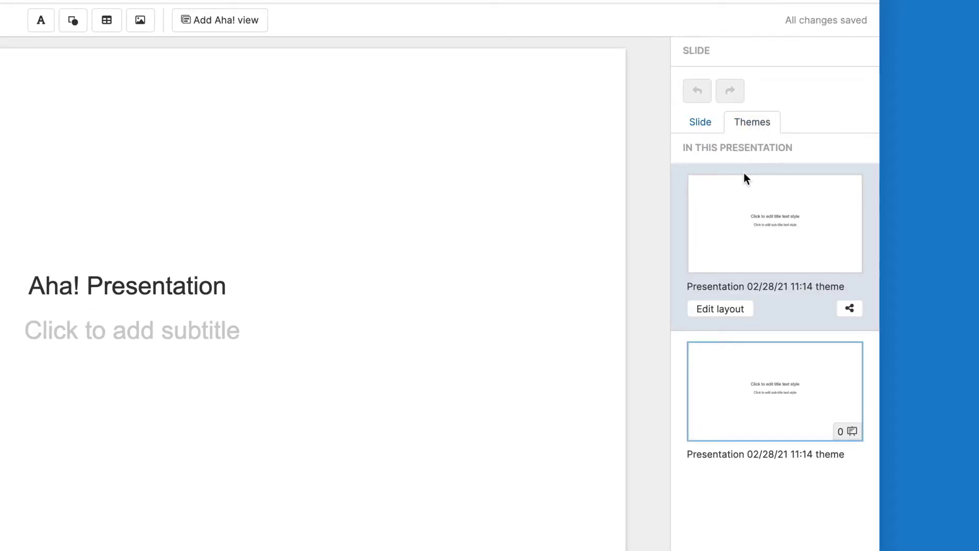
{"action": "left_click", "coordinate": [750, 308]}
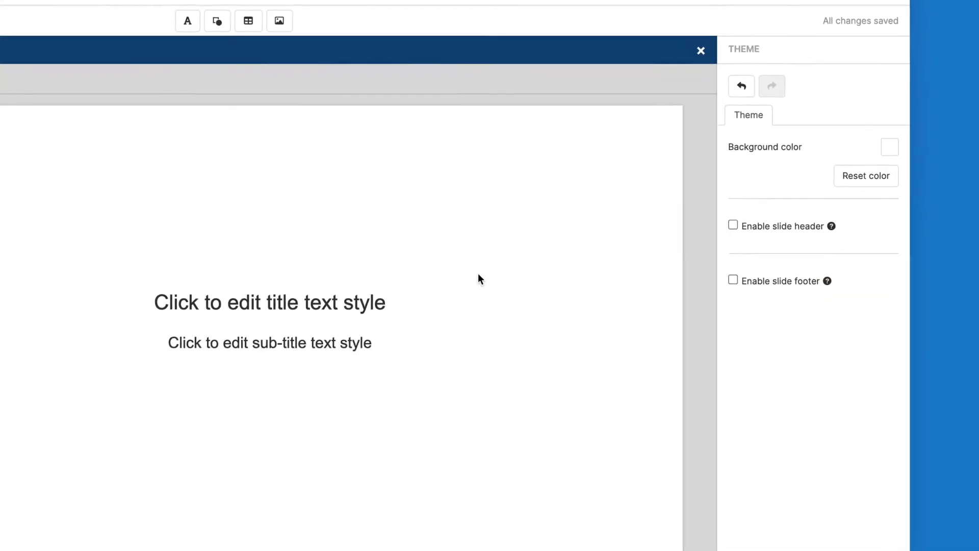
{"action": "left_click_drag", "start_coordinate": [358, 278], "coordinate": [271, 327]}
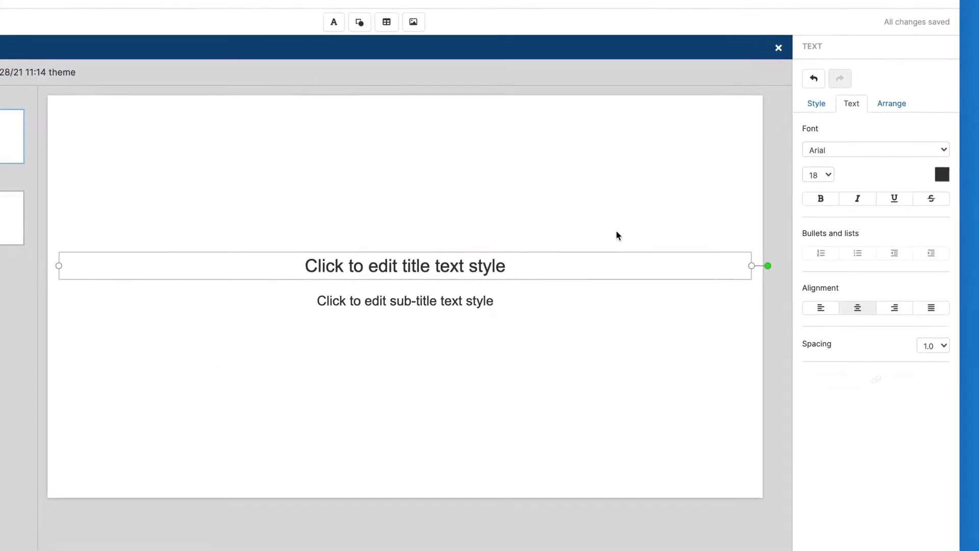
{"action": "left_click", "coordinate": [818, 174]}
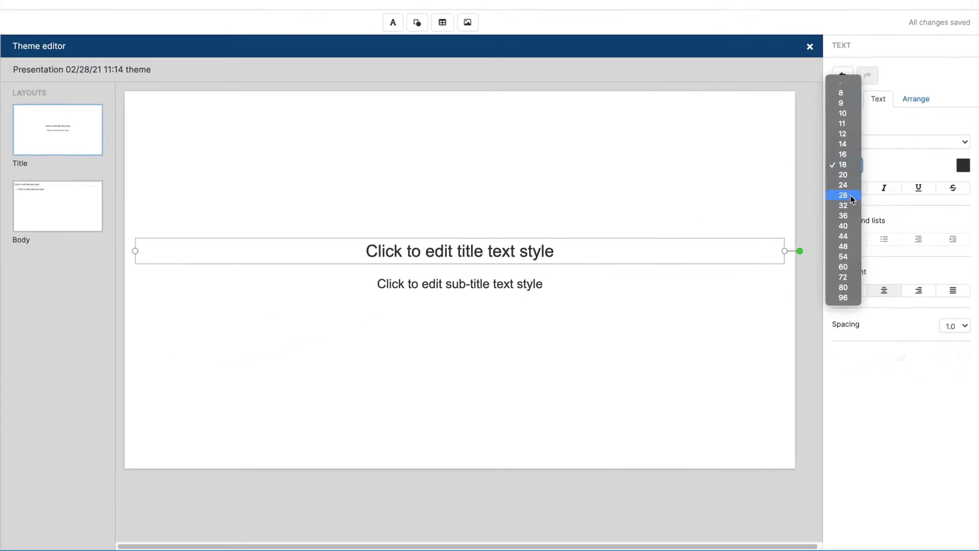
{"action": "left_click", "coordinate": [828, 260]}
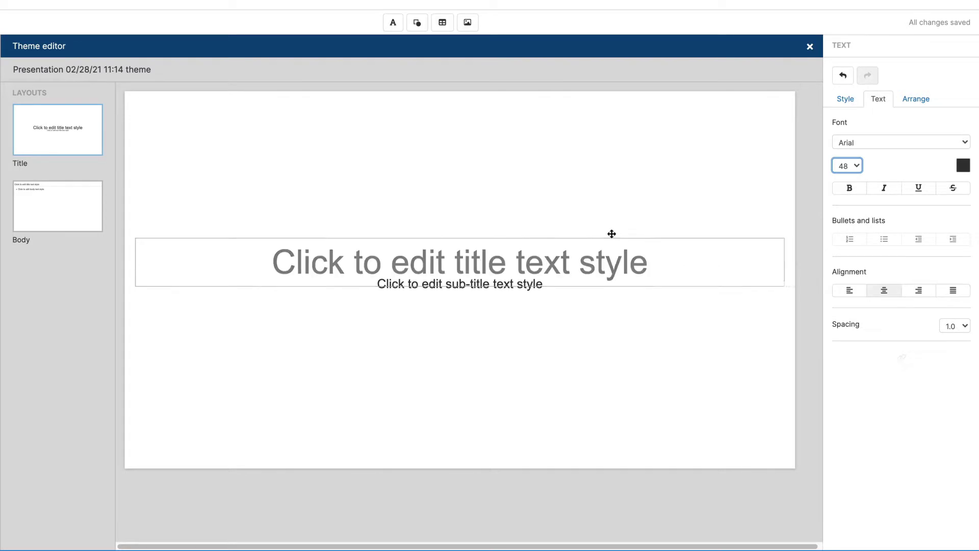
{"action": "left_click_drag", "start_coordinate": [612, 235], "coordinate": [611, 194]}
Move the subtitle lower and enable a footer with a '© Fredwin Technologies Inc. — Confidential' text box.
{"action": "left_click", "coordinate": [542, 276]}
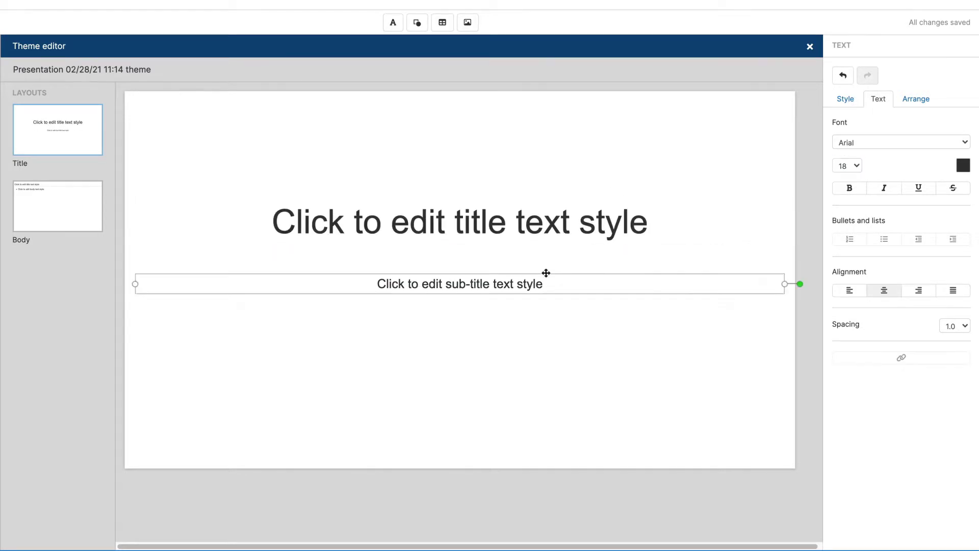
{"action": "left_click_drag", "start_coordinate": [546, 273], "coordinate": [539, 302]}
{"action": "left_click", "coordinate": [534, 271]}
{"action": "left_click", "coordinate": [836, 234]}
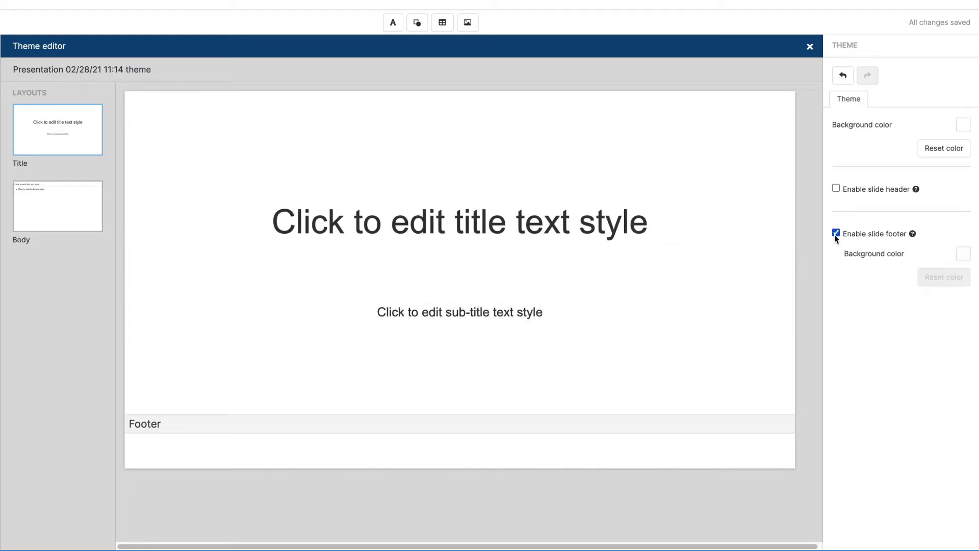
{"action": "left_click", "coordinate": [394, 24]}
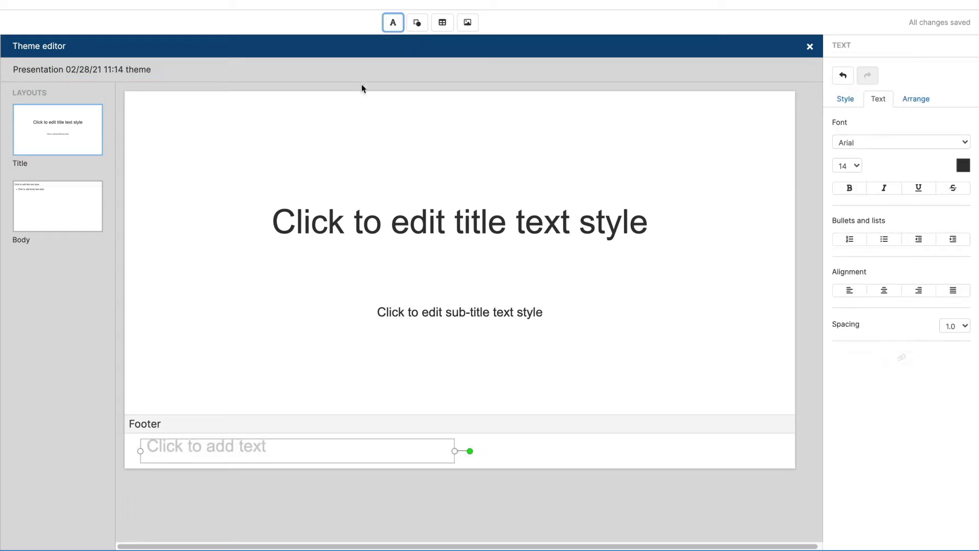
{"action": "left_click", "coordinate": [251, 442]}
{"action": "type", "text": "© Fredwin Technologies Inc. — Confidential"}
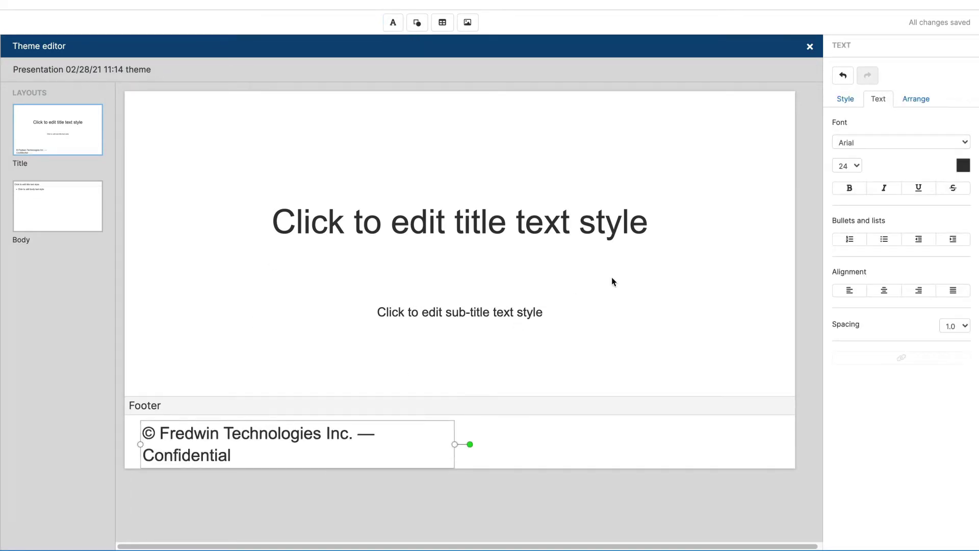
{"action": "left_click", "coordinate": [849, 163]}
Set the footer text to size 14 and place the Fredwin brand logo at the footer's right end.
{"action": "left_click", "coordinate": [853, 123]}
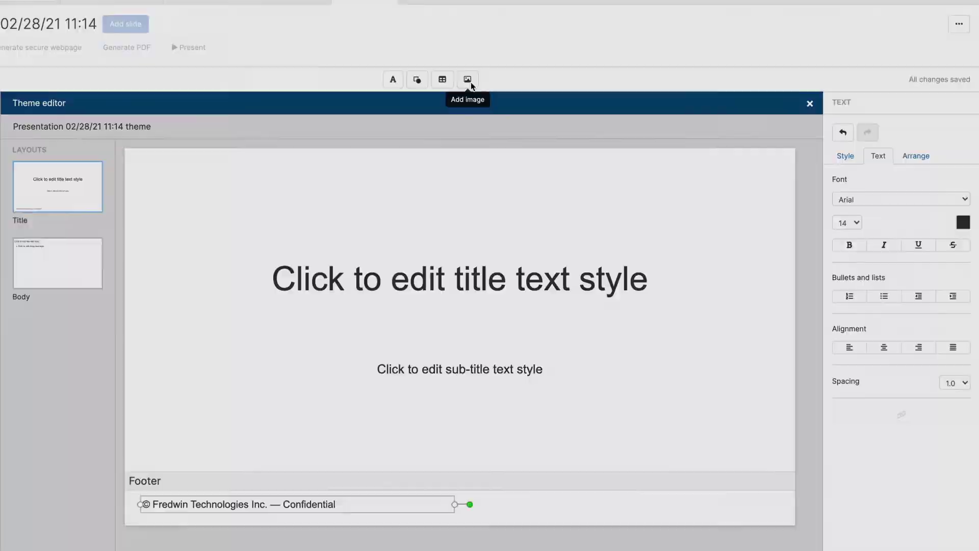
{"action": "left_click", "coordinate": [467, 22]}
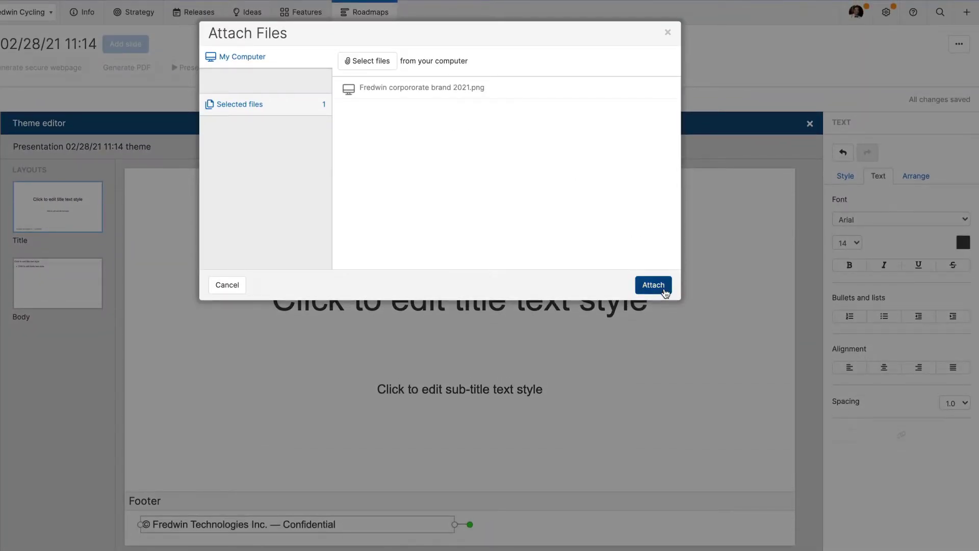
{"action": "left_click", "coordinate": [653, 284]}
{"action": "left_click_drag", "start_coordinate": [283, 533], "coordinate": [730, 519]}
{"action": "left_click", "coordinate": [730, 468]}
Give the layout a custom 6EA6A9 teal background and make the title and subtitle text white.
{"action": "left_click", "coordinate": [963, 186]}
{"action": "left_click", "coordinate": [916, 230]}
{"action": "type", "text": "6EA6A9"}
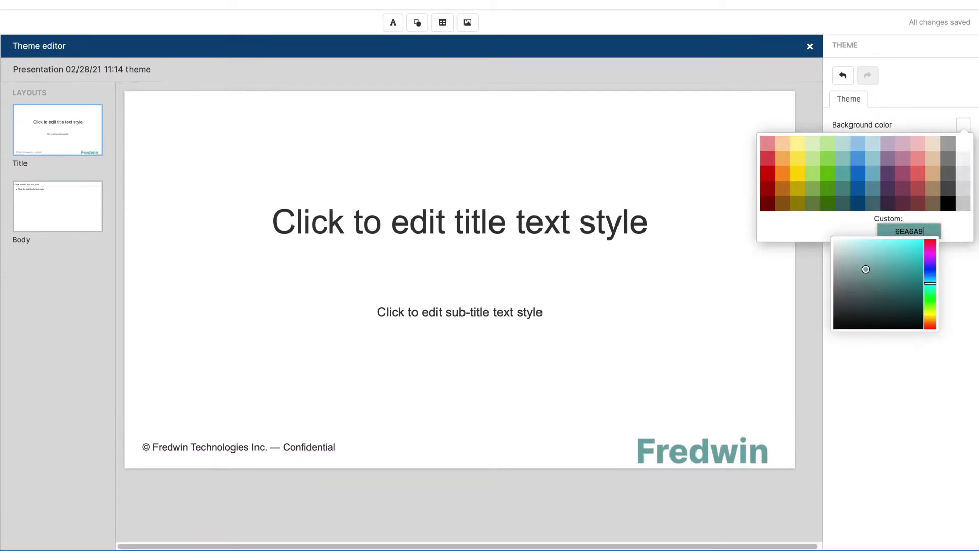
{"action": "key", "text": "Return"}
{"action": "left_click_drag", "start_coordinate": [820, 212], "coordinate": [437, 352]}
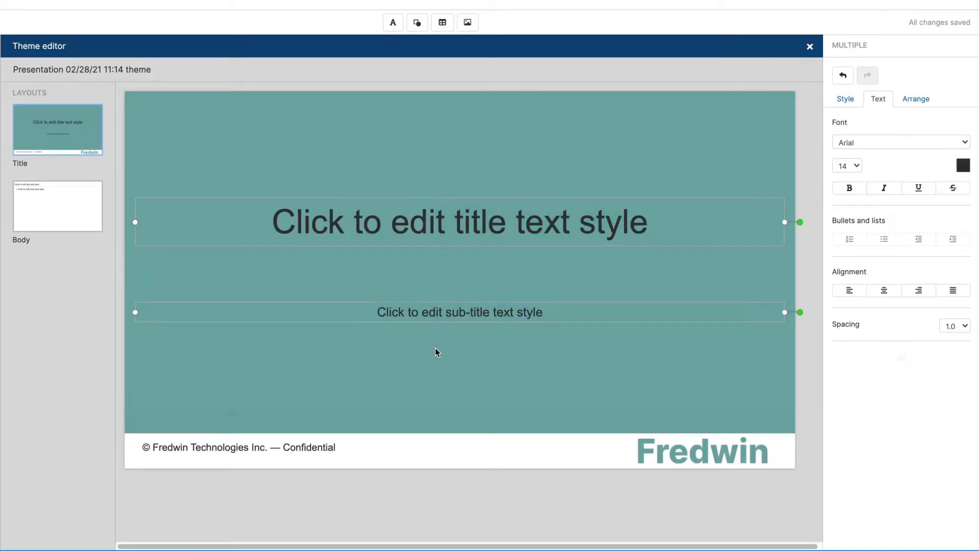
{"action": "left_click", "coordinate": [963, 164]}
{"action": "left_click", "coordinate": [960, 183]}
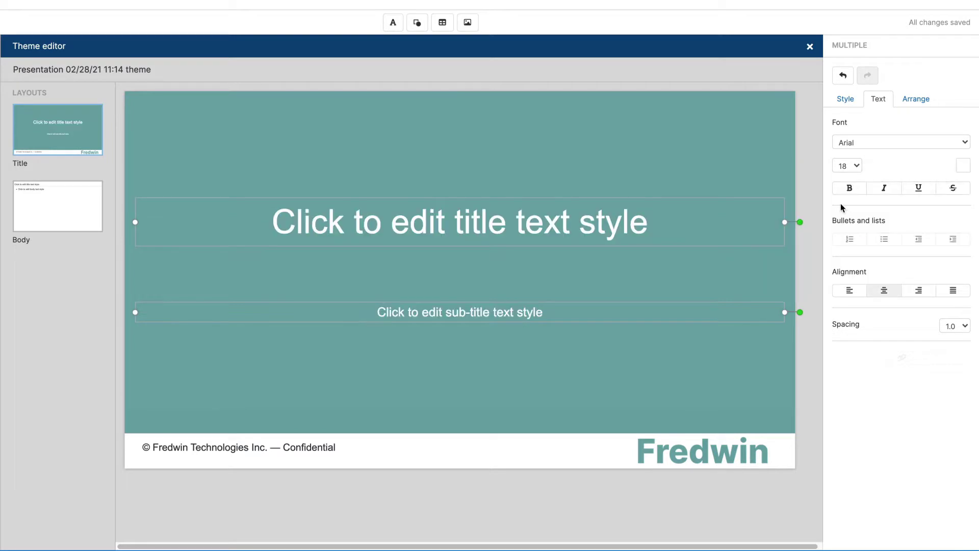
{"action": "left_click", "coordinate": [731, 268]}
Rename the theme to 'Fredwin corporate presentation'.
{"action": "left_click", "coordinate": [144, 72]}
{"action": "type", "text": "Fredwin corporate presentation"}
{"action": "key", "text": "Return"}
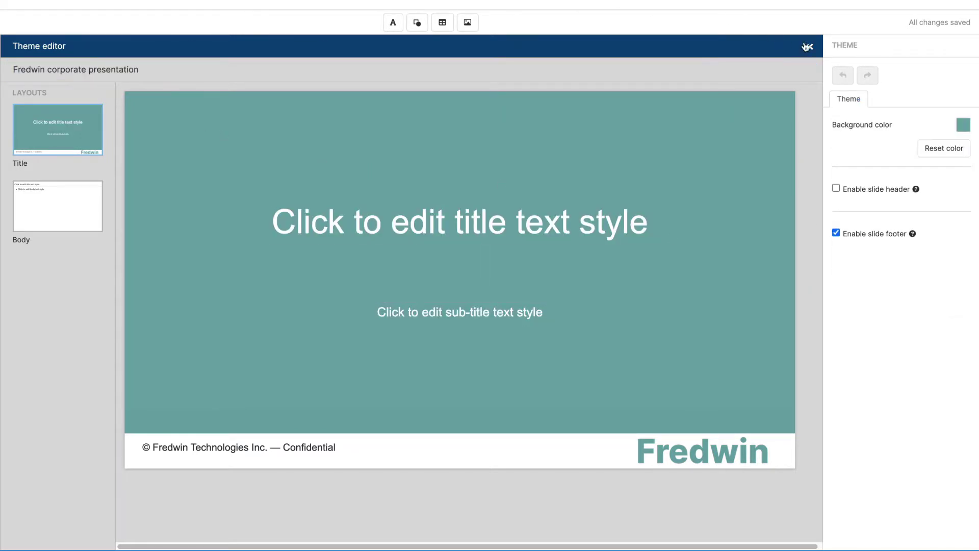
Close the theme editor and share the Fredwin theme with the account.
{"action": "left_click", "coordinate": [808, 47]}
{"action": "left_click", "coordinate": [891, 99]}
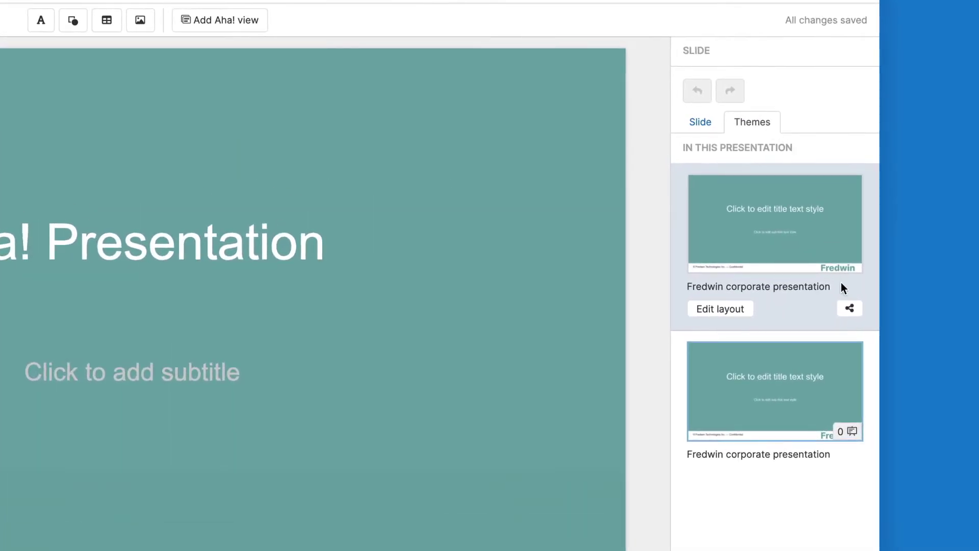
{"action": "left_click", "coordinate": [849, 308]}
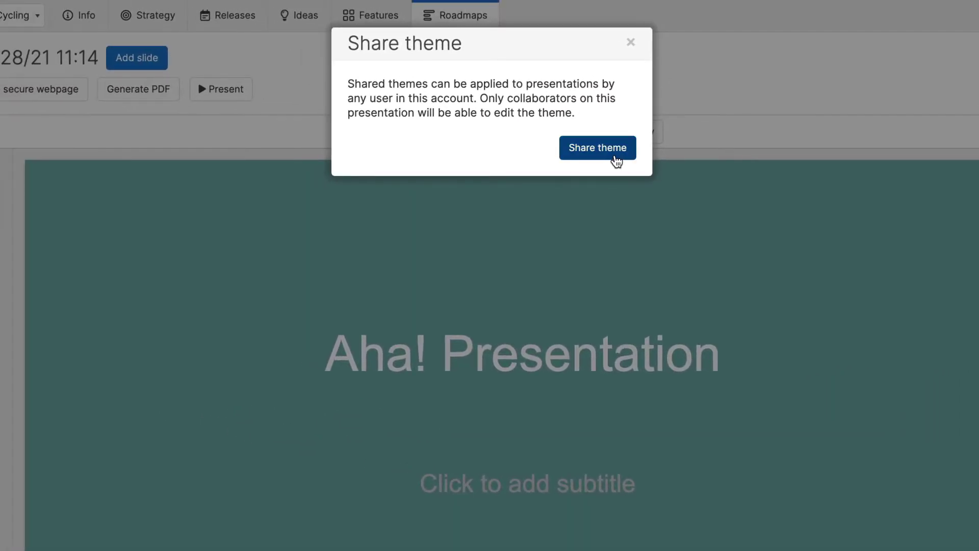
{"action": "left_click", "coordinate": [615, 160]}
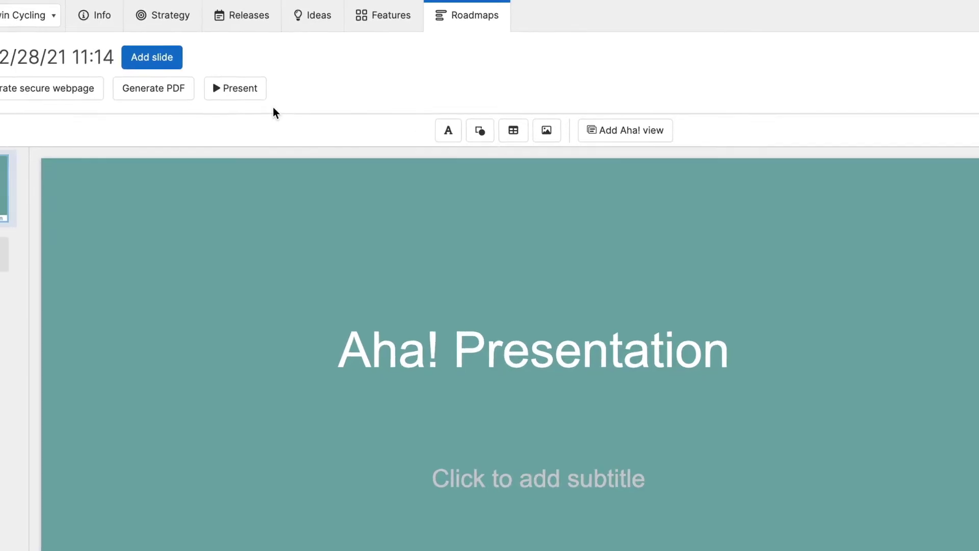
Retitle the presentation 'Fredwin 2021 strategy' and add a second slide.
{"action": "left_click", "coordinate": [132, 55]}
{"action": "type", "text": "Fredwin 2021 strategy"}
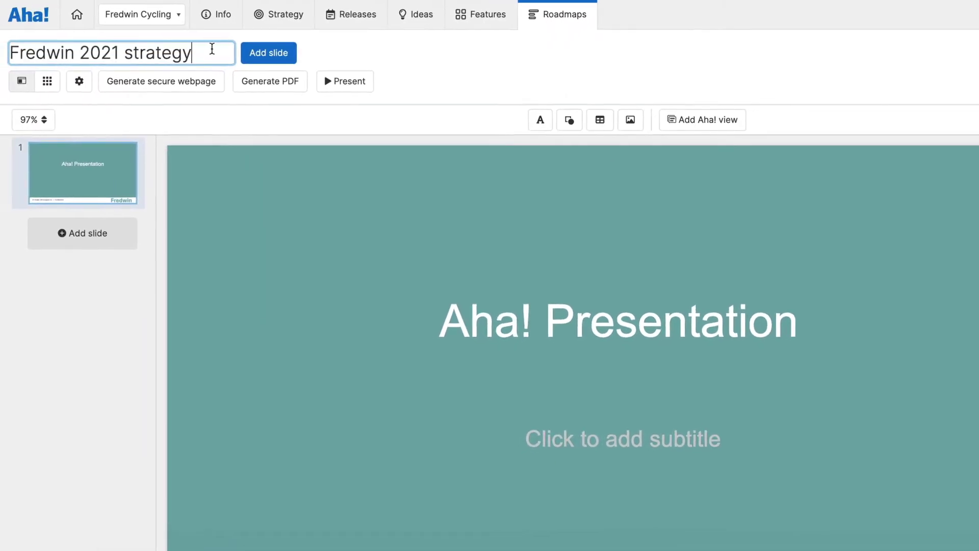
{"action": "left_click", "coordinate": [309, 45]}
{"action": "left_click", "coordinate": [250, 58]}
Insert the saved Strategic roadmap view from the Strategic roadmap page onto Slide 2.
{"action": "left_click", "coordinate": [698, 121]}
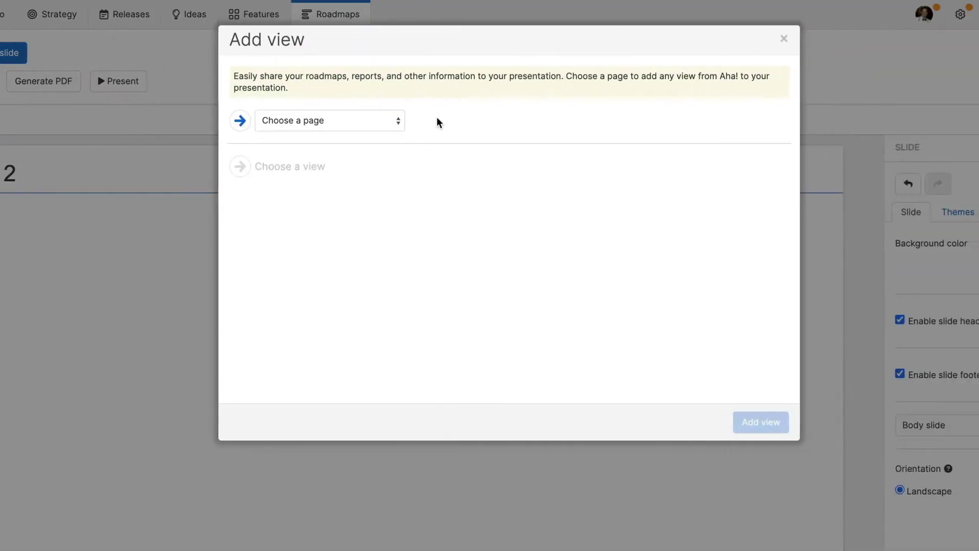
{"action": "left_click", "coordinate": [368, 121]}
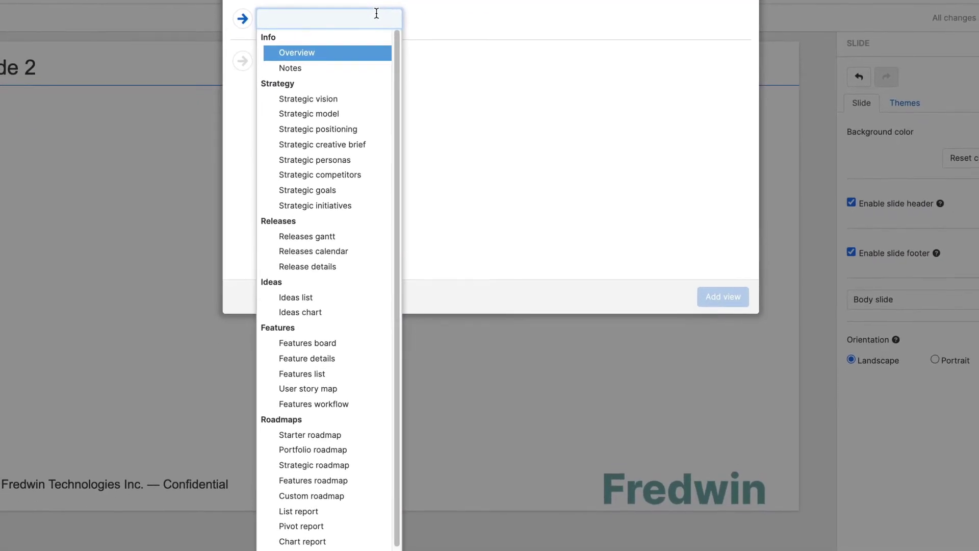
{"action": "left_click", "coordinate": [372, 465]}
{"action": "left_click", "coordinate": [435, 144]}
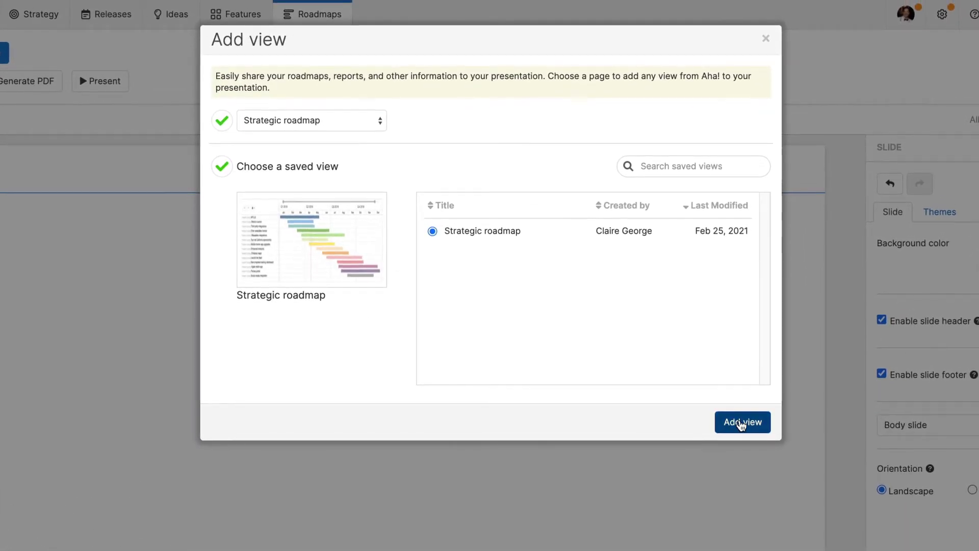
{"action": "left_click", "coordinate": [742, 423]}
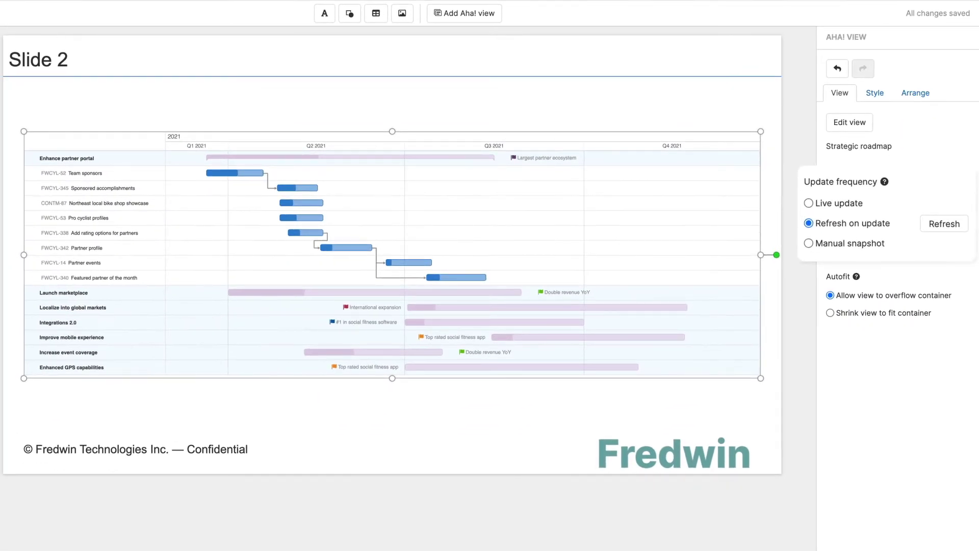
Try each update frequency option for the roadmap view and leave it on Live update.
{"action": "left_click", "coordinate": [830, 207]}
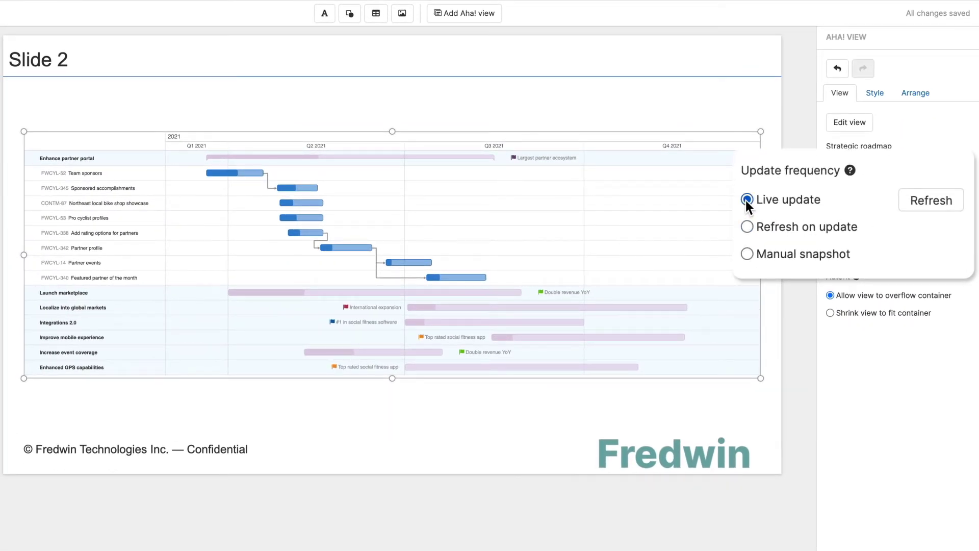
{"action": "left_click", "coordinate": [763, 233]}
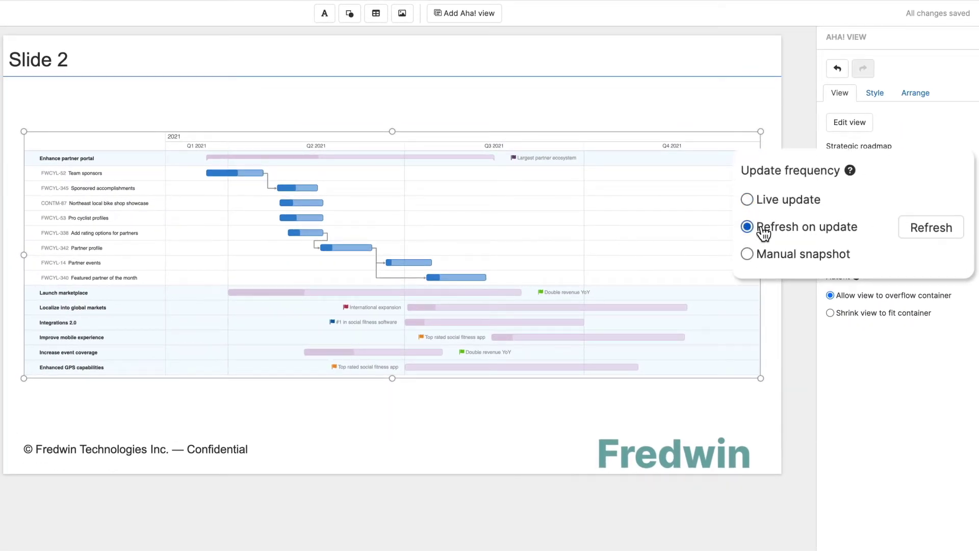
{"action": "left_click", "coordinate": [773, 258]}
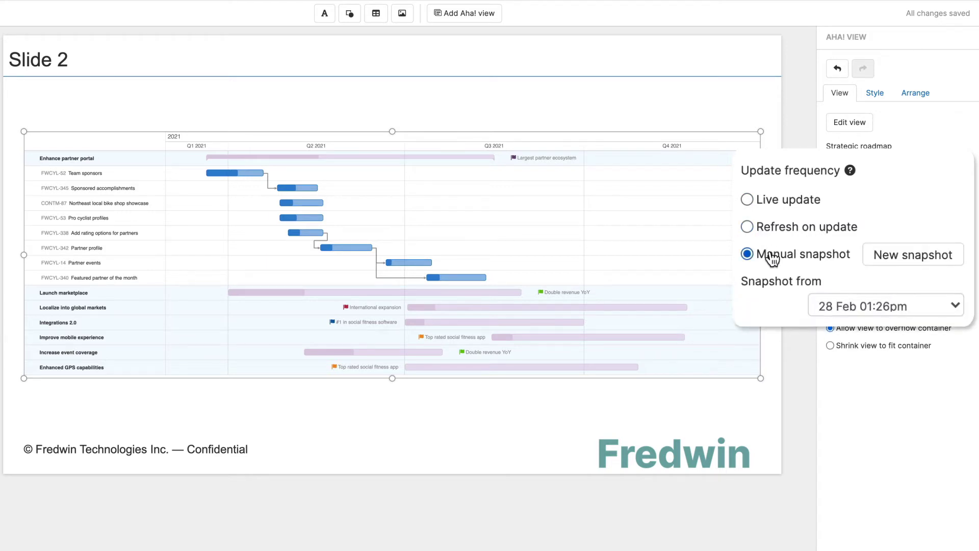
{"action": "left_click", "coordinate": [774, 207]}
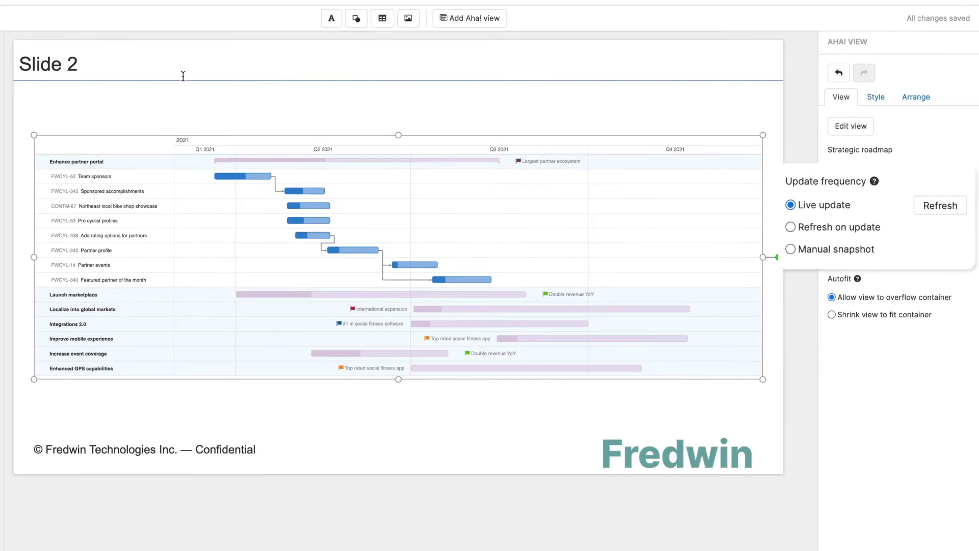
Retitle Slide 2 'Strategy roadmap'.
{"action": "left_click", "coordinate": [116, 62]}
{"action": "triple_click", "coordinate": [117, 63]}
{"action": "type", "text": "Strategy roadmap"}
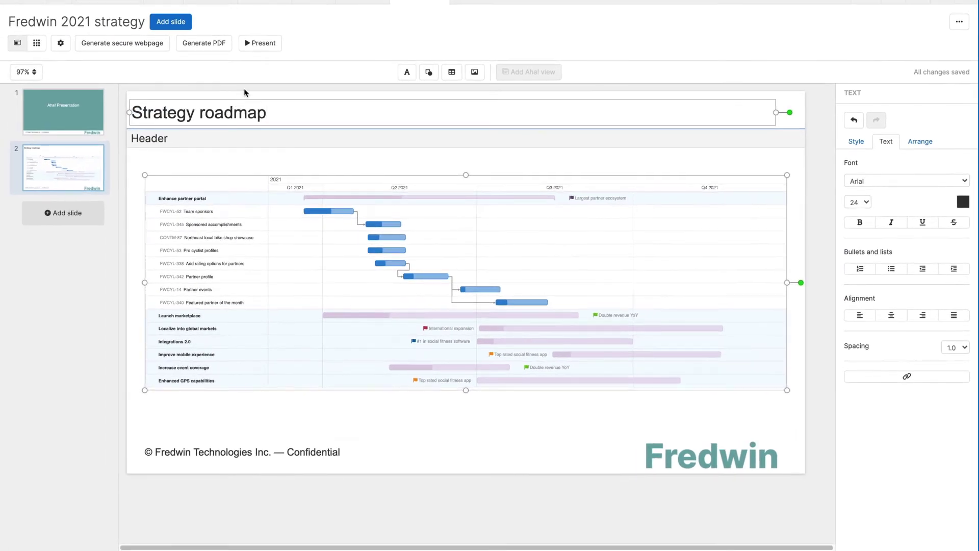
{"action": "left_click", "coordinate": [244, 93]}
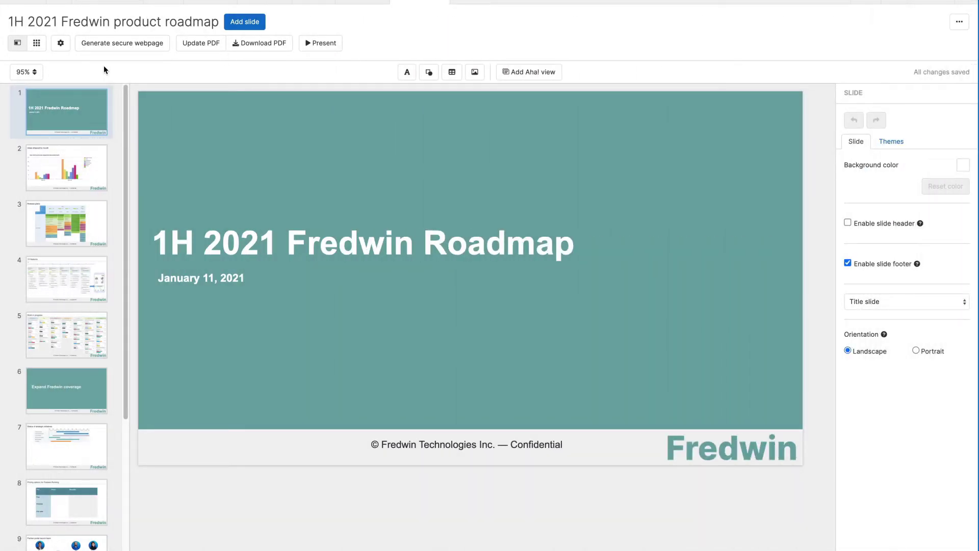
Page through the Ideas shipped by month and Release plans slides to the Status of strategic initiatives slide.
{"action": "left_click", "coordinate": [88, 161]}
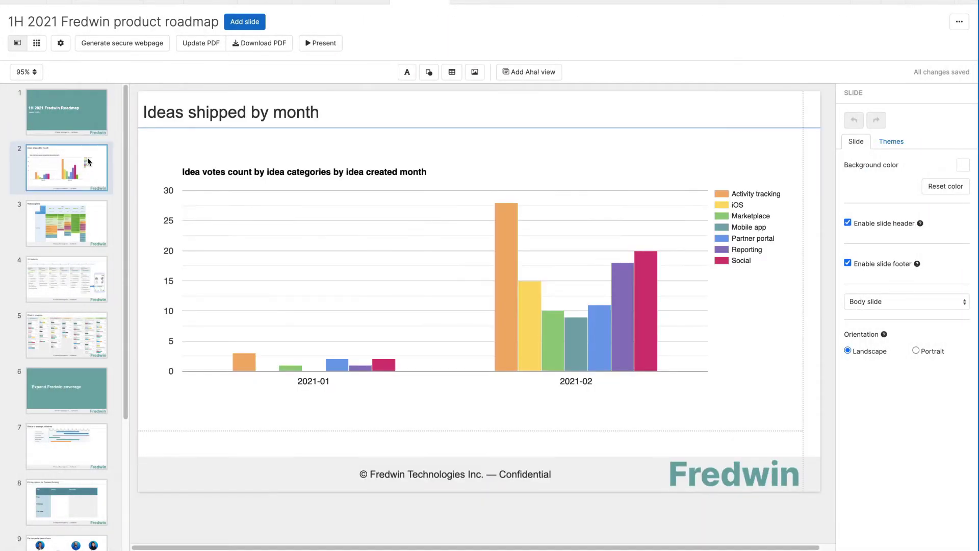
{"action": "left_click", "coordinate": [98, 218]}
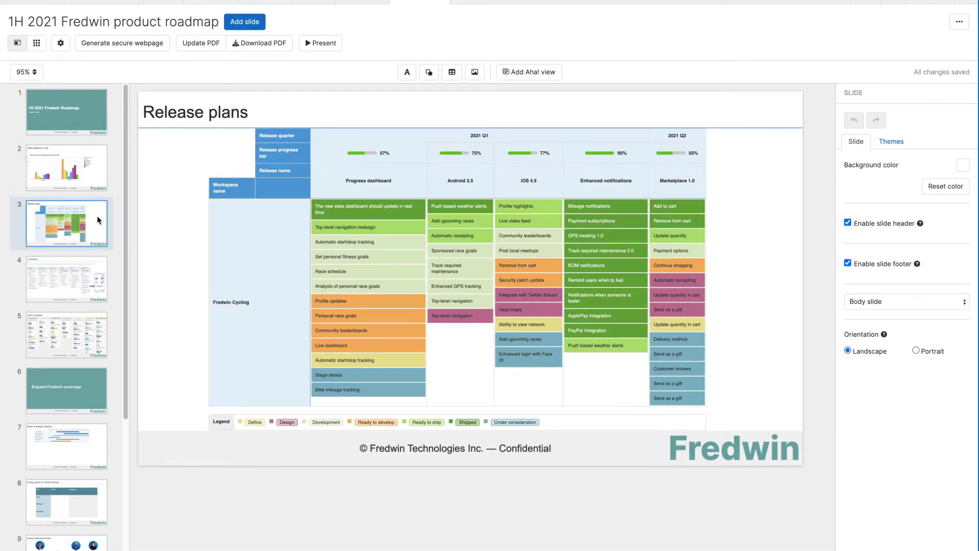
{"action": "left_click", "coordinate": [93, 434]}
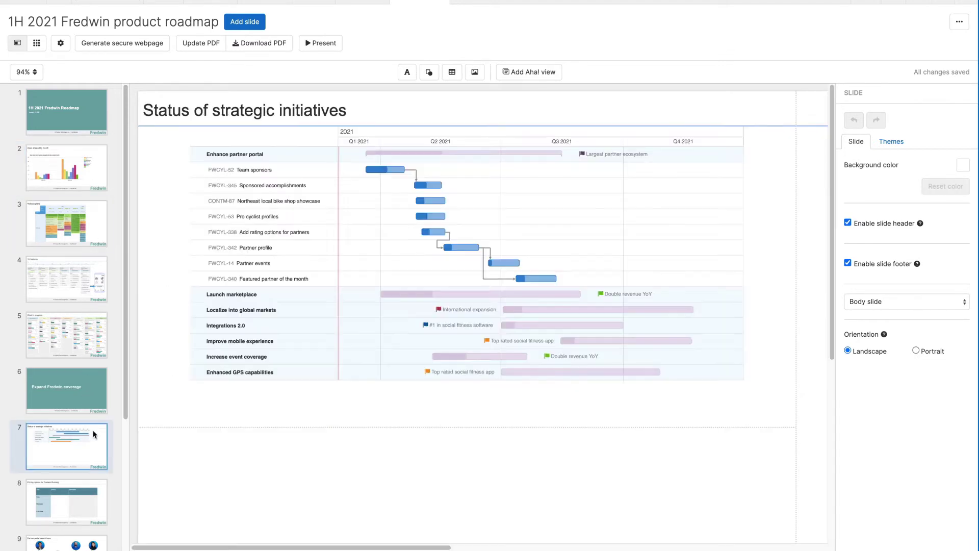
Add a one-line caption 'Fredwin marketplace launches in Q3 2021' below the roadmap.
{"action": "left_click", "coordinate": [407, 72]}
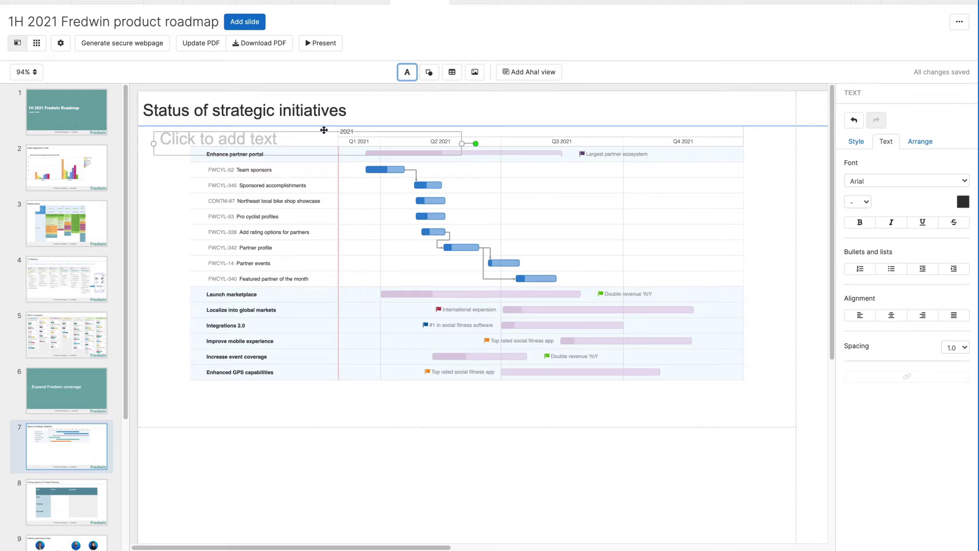
{"action": "left_click_drag", "start_coordinate": [324, 130], "coordinate": [361, 393]}
{"action": "left_click", "coordinate": [360, 403]}
{"action": "type", "text": "Fredwin marketplace launches in Q3 2021"}
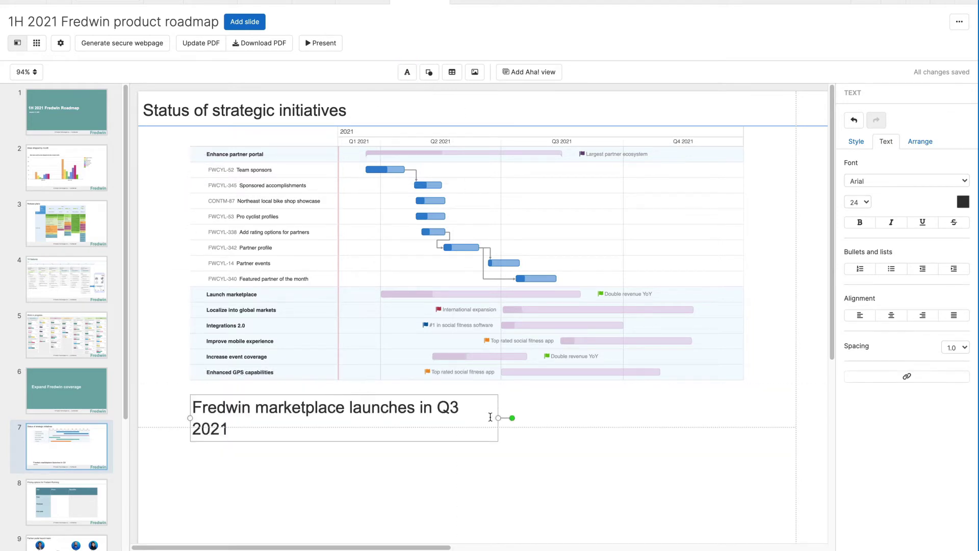
{"action": "left_click_drag", "start_coordinate": [494, 417], "coordinate": [552, 415]}
{"action": "left_click", "coordinate": [570, 407]}
Insert a right-pointing arrow shape beside Launch marketplace.
{"action": "left_click", "coordinate": [430, 72]}
{"action": "left_click", "coordinate": [372, 222]}
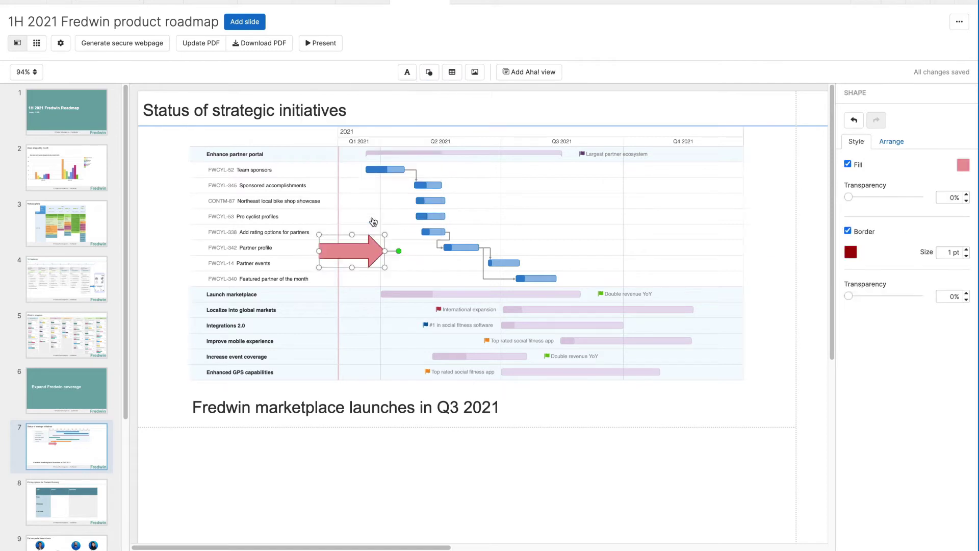
{"action": "left_click_drag", "start_coordinate": [360, 247], "coordinate": [349, 290]}
{"action": "left_click", "coordinate": [525, 383]}
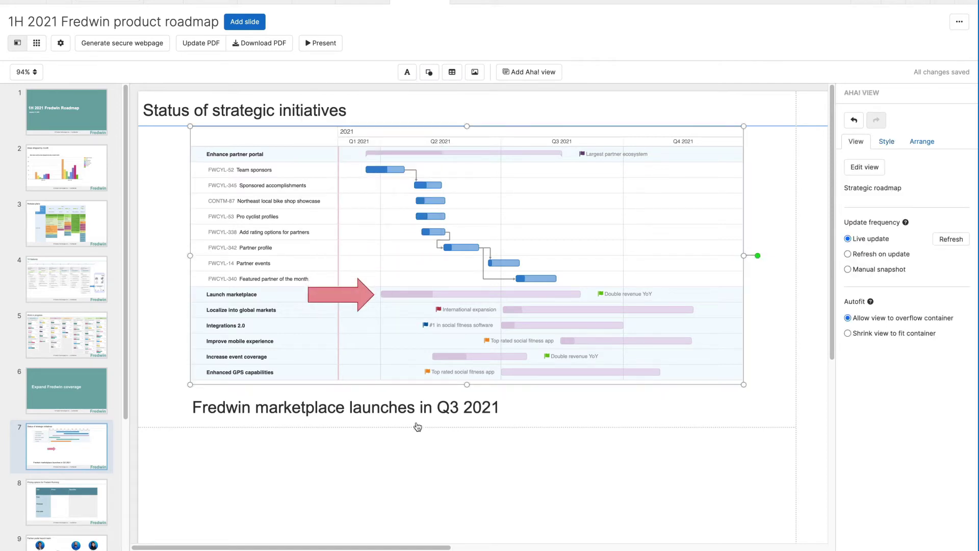
Fill in the prices and benefits in the Pricing options for Fredwin Running table.
{"action": "left_click", "coordinate": [105, 495]}
{"action": "left_click", "coordinate": [388, 251]}
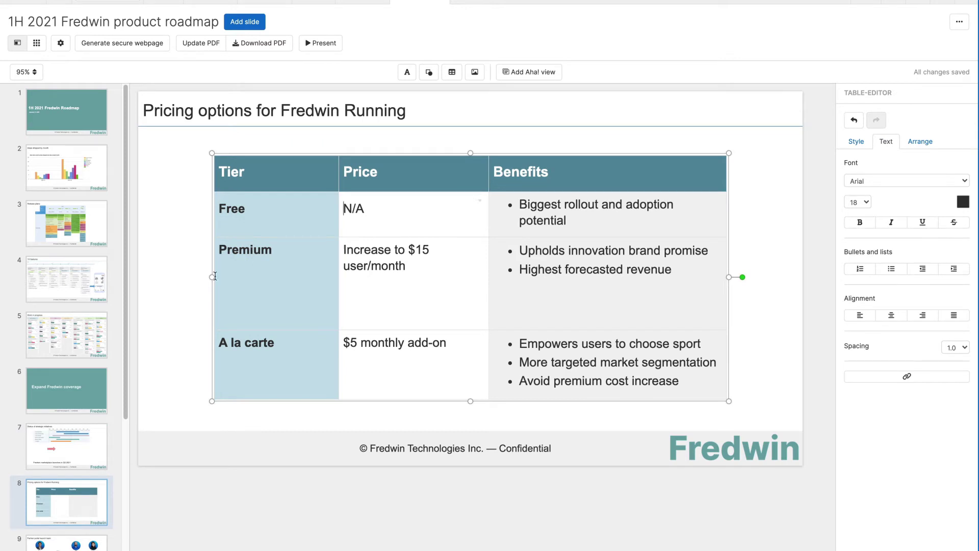
{"action": "left_click", "coordinate": [190, 289]}
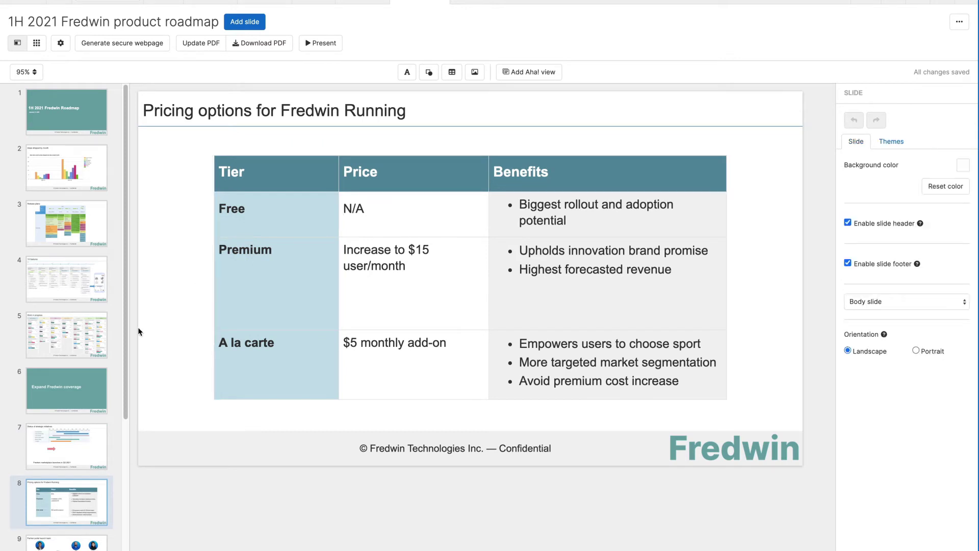
On the Partner portal launch team slide, insert the marketing member's photo, resized to 189x189, above Marketing.
{"action": "scroll", "coordinate": [118, 418], "scroll_direction": "down", "scroll_amount": 2}
{"action": "scroll", "coordinate": [118, 417], "scroll_direction": "down", "scroll_amount": 1}
{"action": "left_click", "coordinate": [100, 432]}
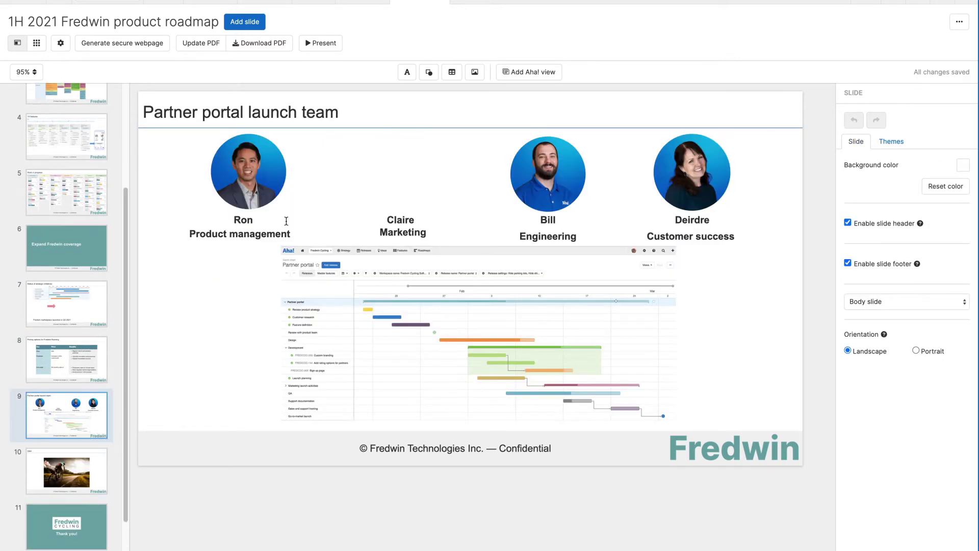
{"action": "left_click", "coordinate": [474, 73]}
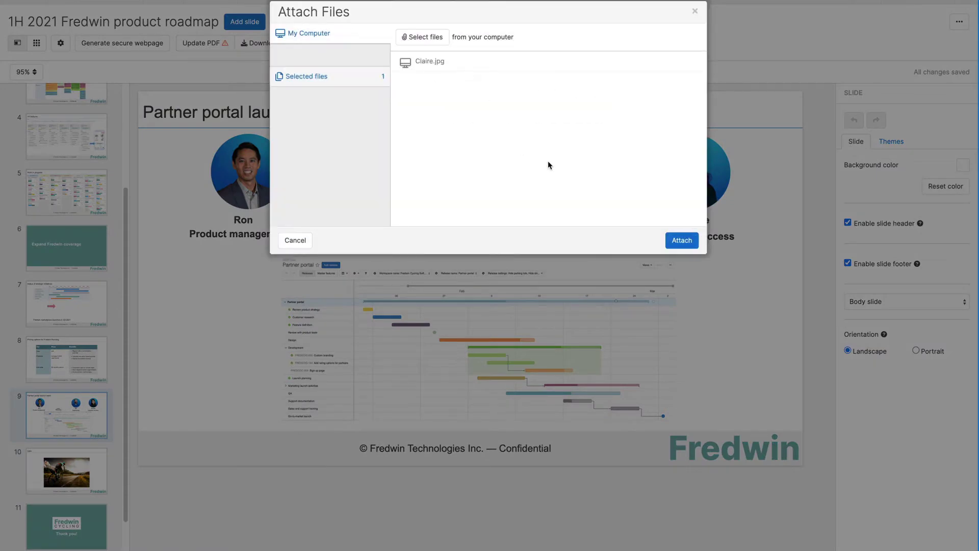
{"action": "left_click", "coordinate": [683, 239]}
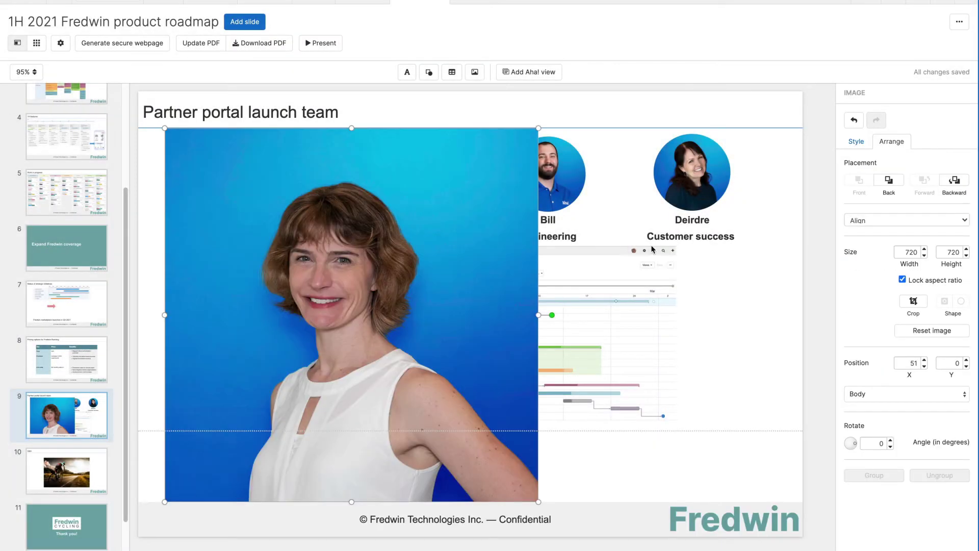
{"action": "left_click_drag", "start_coordinate": [165, 501], "coordinate": [437, 224]}
{"action": "left_click_drag", "start_coordinate": [490, 171], "coordinate": [403, 165]}
Crop the new photo to a circle framing the face.
{"action": "left_click", "coordinate": [881, 306]}
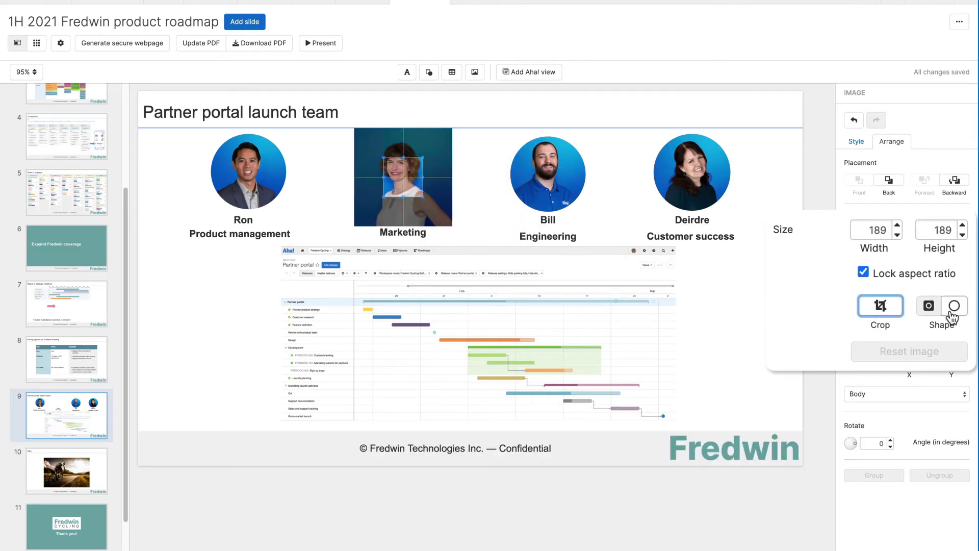
{"action": "left_click_drag", "start_coordinate": [385, 159], "coordinate": [366, 136]}
{"action": "mouse_move", "coordinate": [423, 197]}
{"action": "left_mouse_down"}
{"action": "mouse_move", "coordinate": [447, 218]}
{"action": "mouse_move", "coordinate": [423, 208]}
{"action": "left_mouse_up"}
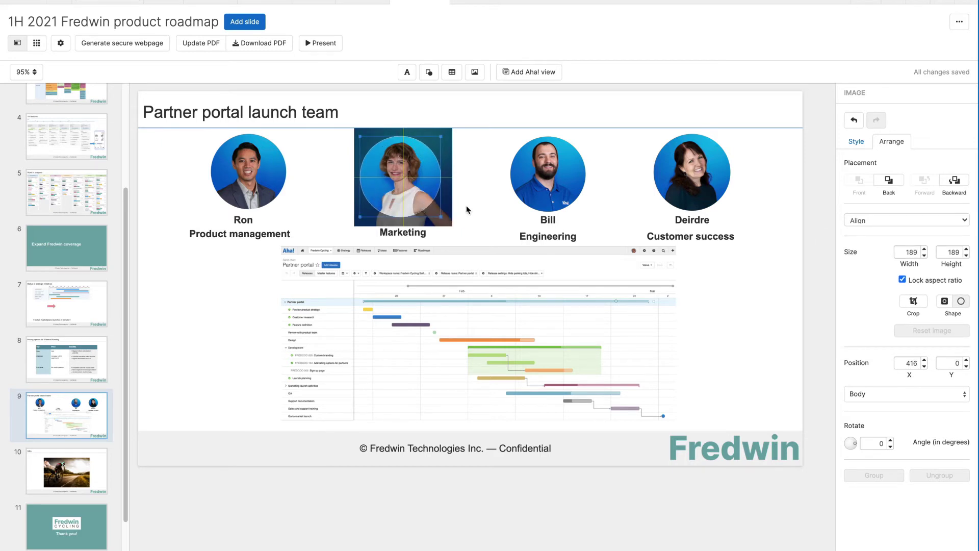
{"action": "left_click", "coordinate": [469, 210]}
{"action": "left_click", "coordinate": [423, 195]}
{"action": "left_click", "coordinate": [453, 212]}
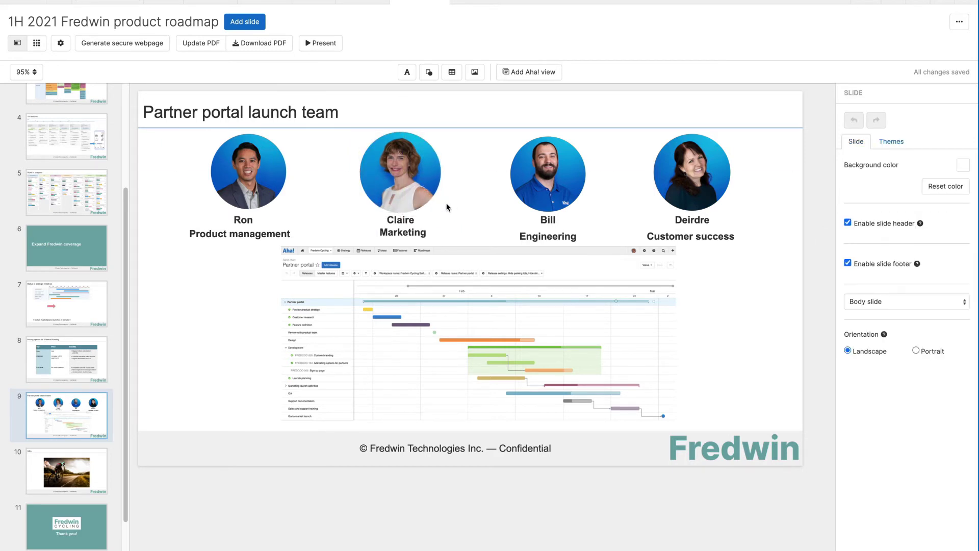
In the slide grid, move Expand Fredwin coverage after Status of strategic initiatives and 1H features to third.
{"action": "left_click", "coordinate": [37, 46]}
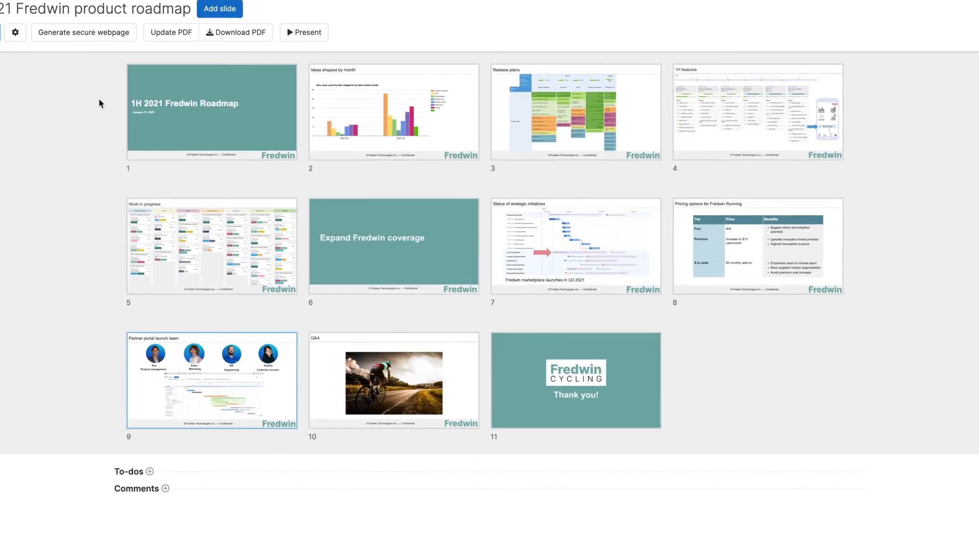
{"action": "left_click_drag", "start_coordinate": [347, 225], "coordinate": [695, 247]}
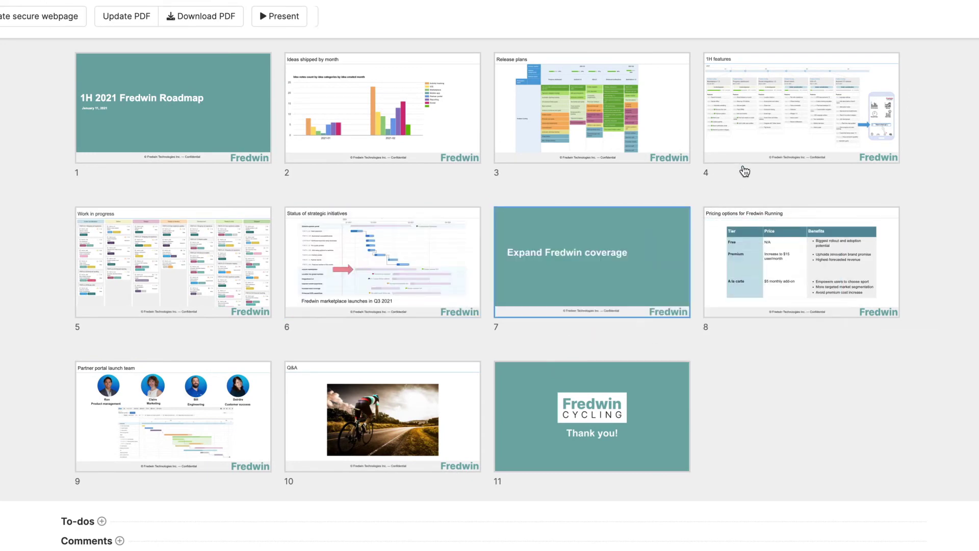
{"action": "left_click_drag", "start_coordinate": [768, 138], "coordinate": [571, 124]}
Add more teammates as collaborators from the presentation's Manage collaborators settings.
{"action": "left_click", "coordinate": [940, 13]}
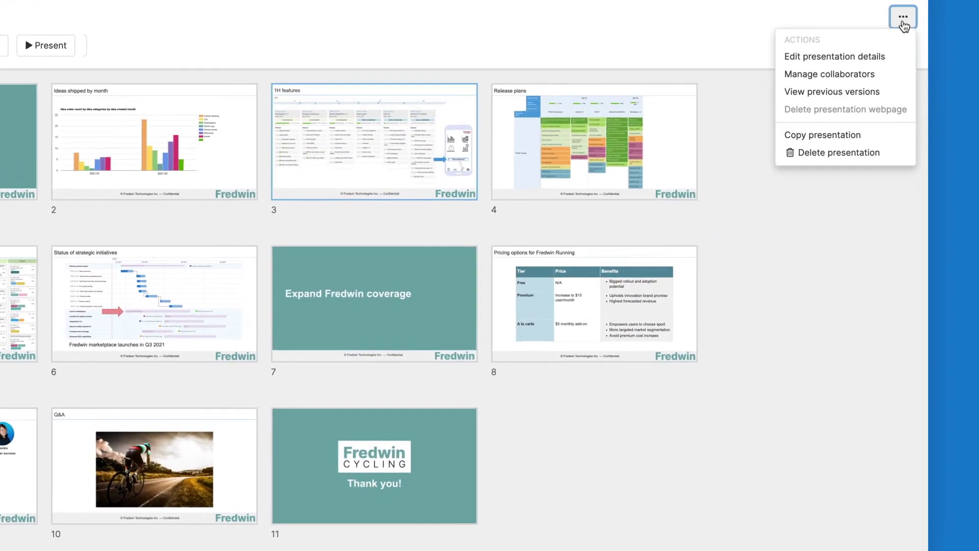
{"action": "left_click", "coordinate": [862, 79]}
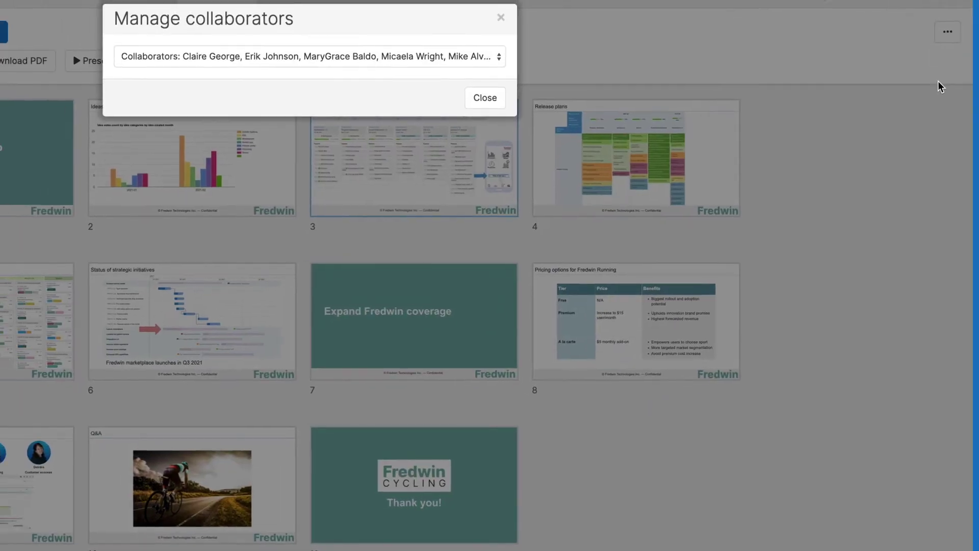
{"action": "left_click", "coordinate": [499, 56]}
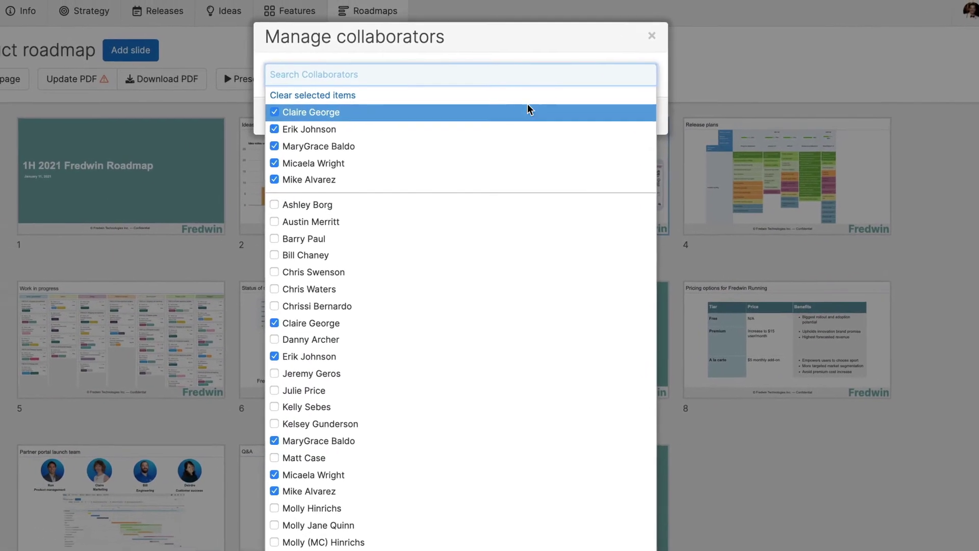
{"action": "left_click", "coordinate": [444, 207]}
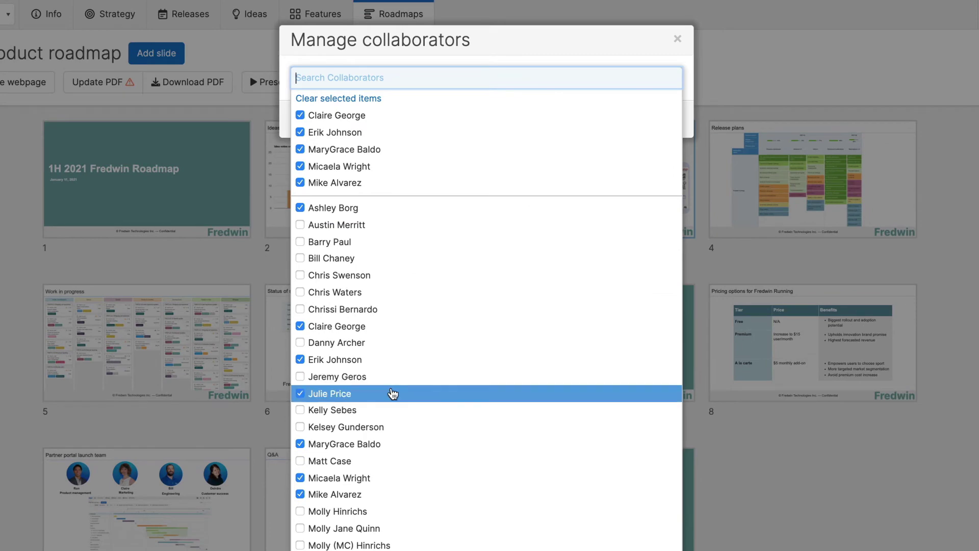
{"action": "left_click", "coordinate": [609, 46]}
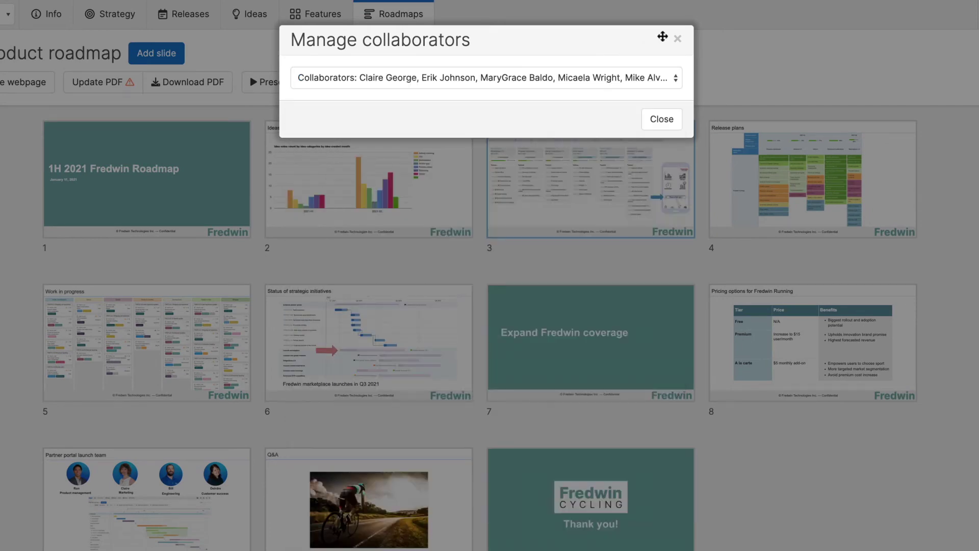
{"action": "left_click", "coordinate": [677, 41]}
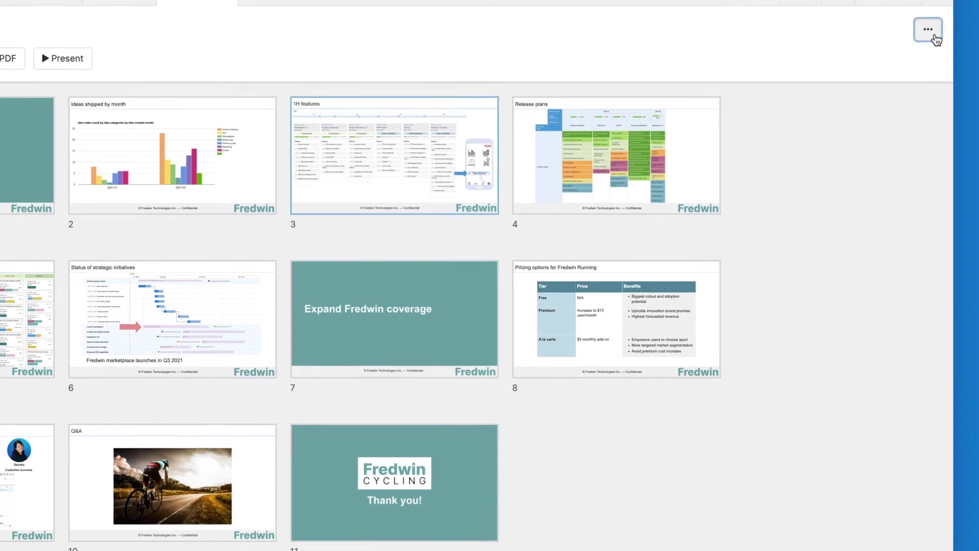
{"action": "left_click", "coordinate": [929, 31]}
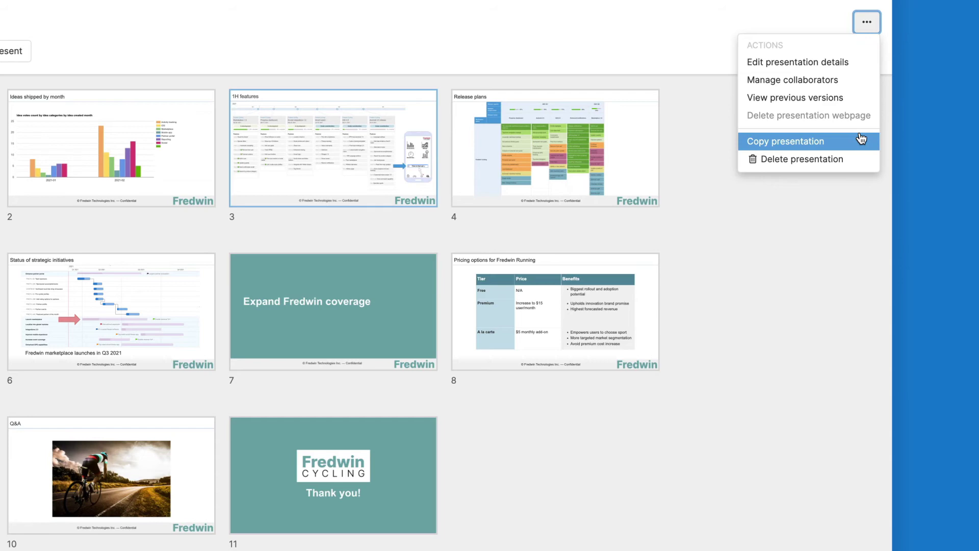
{"action": "left_click", "coordinate": [672, 30]}
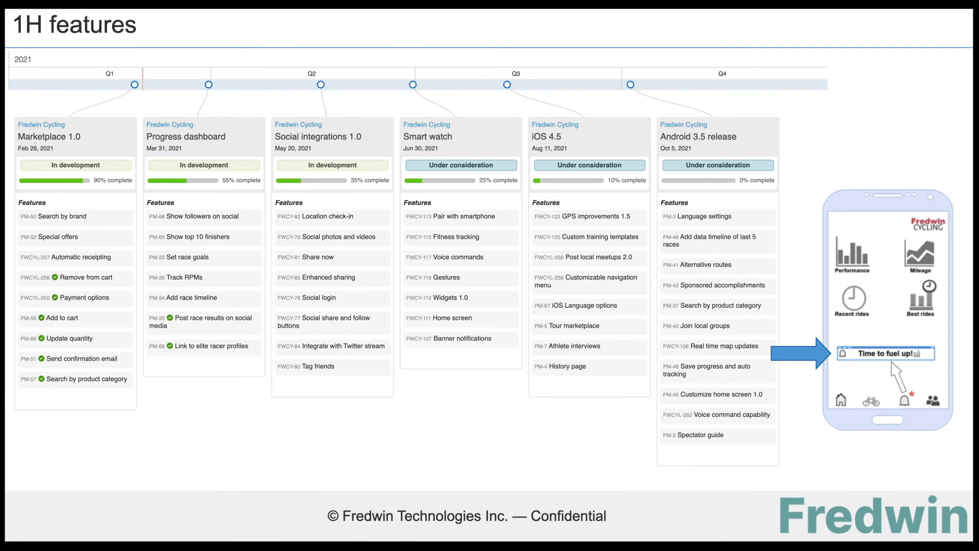
Advance the full-screen slideshow to the next slide.
{"action": "key", "text": "Right"}
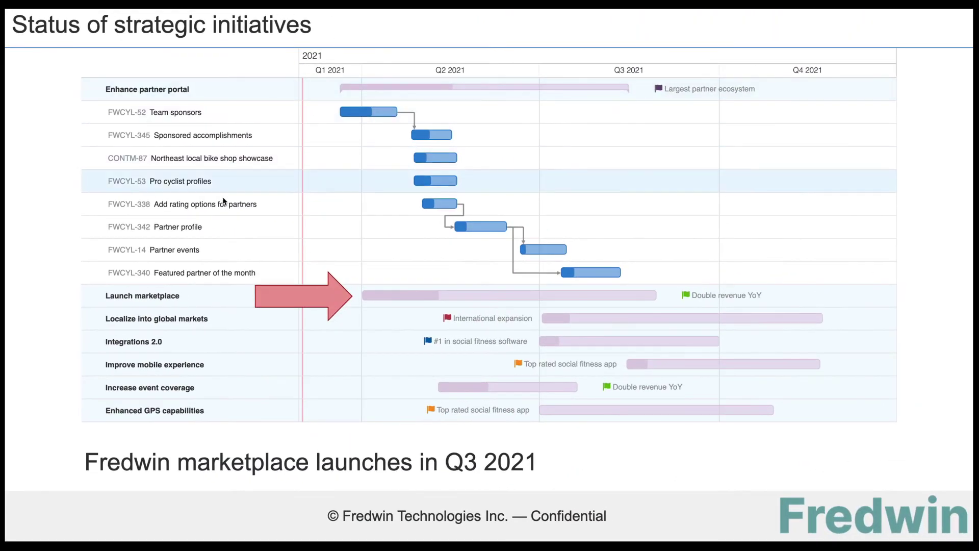
{"action": "mouse_move", "coordinate": [81, 546]}
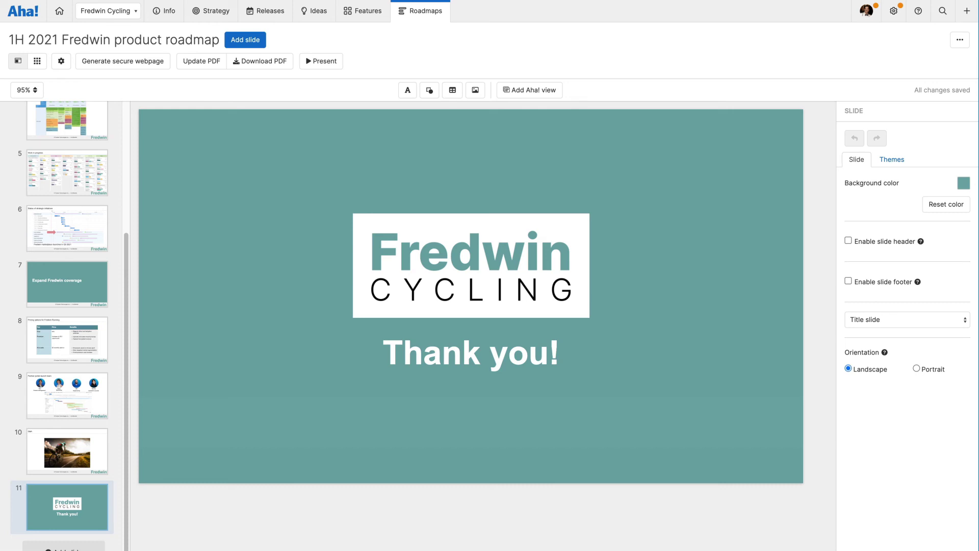
Choose Get help from an expert from the help options.
{"action": "left_click", "coordinate": [920, 16]}
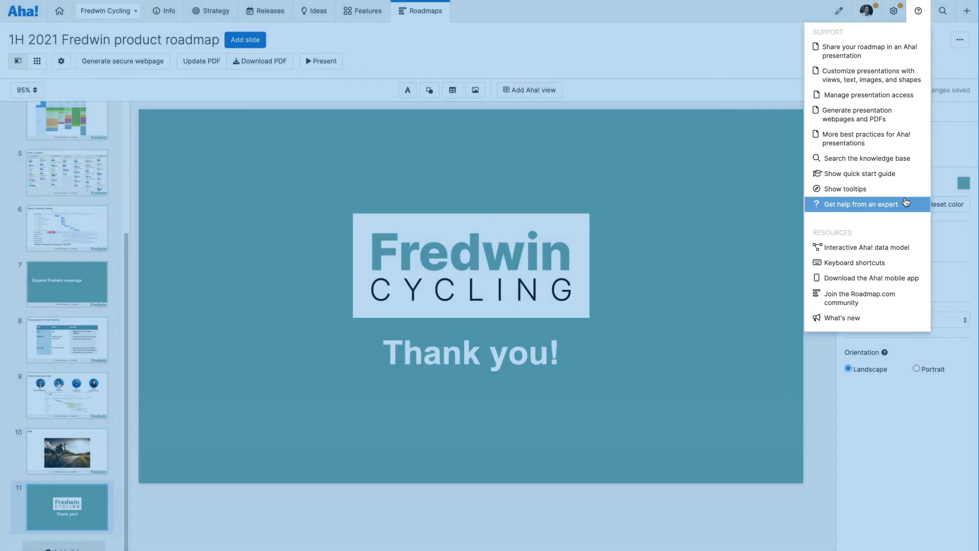
{"action": "left_click", "coordinate": [906, 204]}
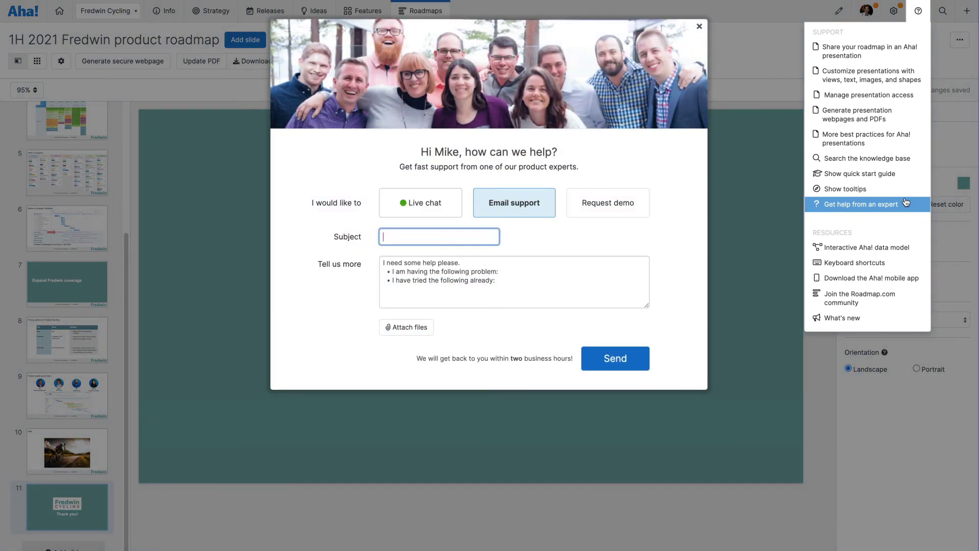